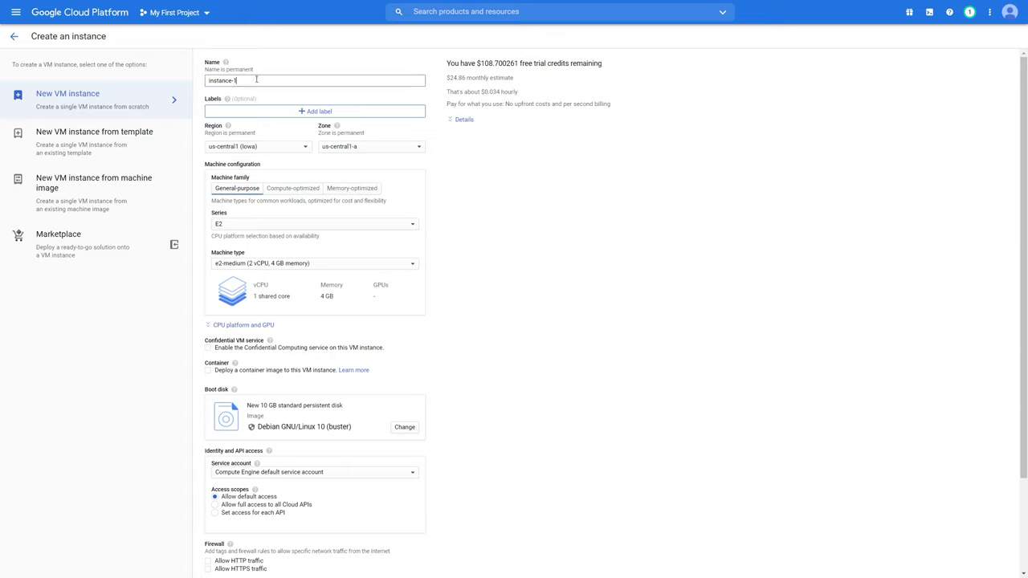
Step: Name the VM instance minecraft and set its region to us-east4 (Northern Virginia)
type("minecraft")
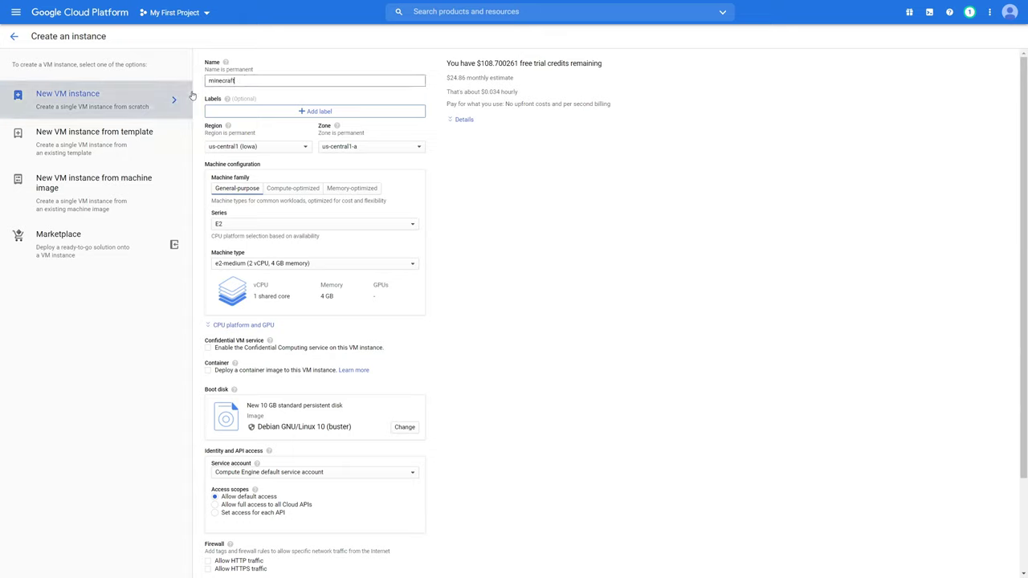
left_click(269, 147)
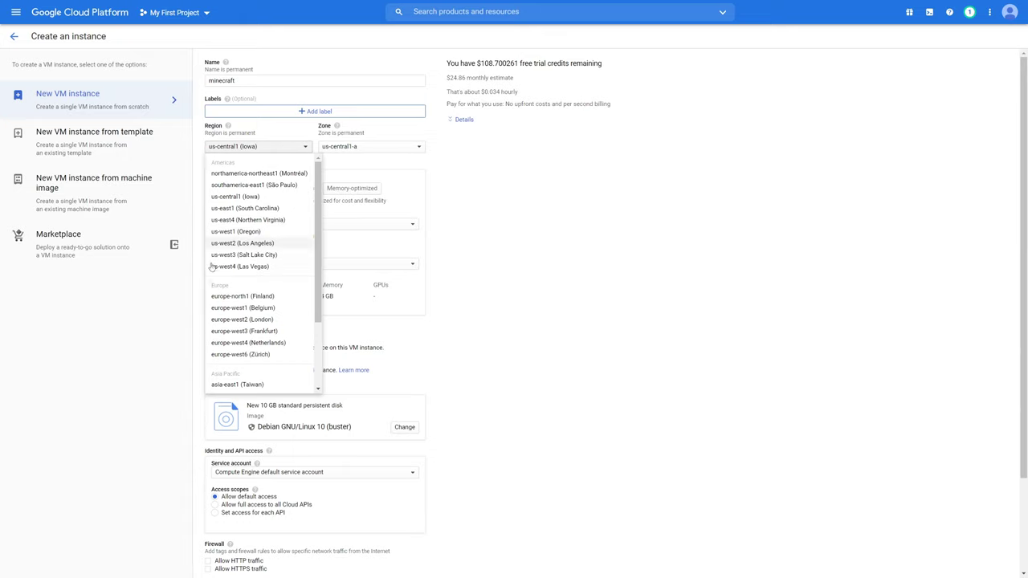
left_click(239, 219)
Step: Examine the available E2 machine types from shared core to high CPU, comparing their vCPU and memory sizes
scroll(281, 210, "down", 2)
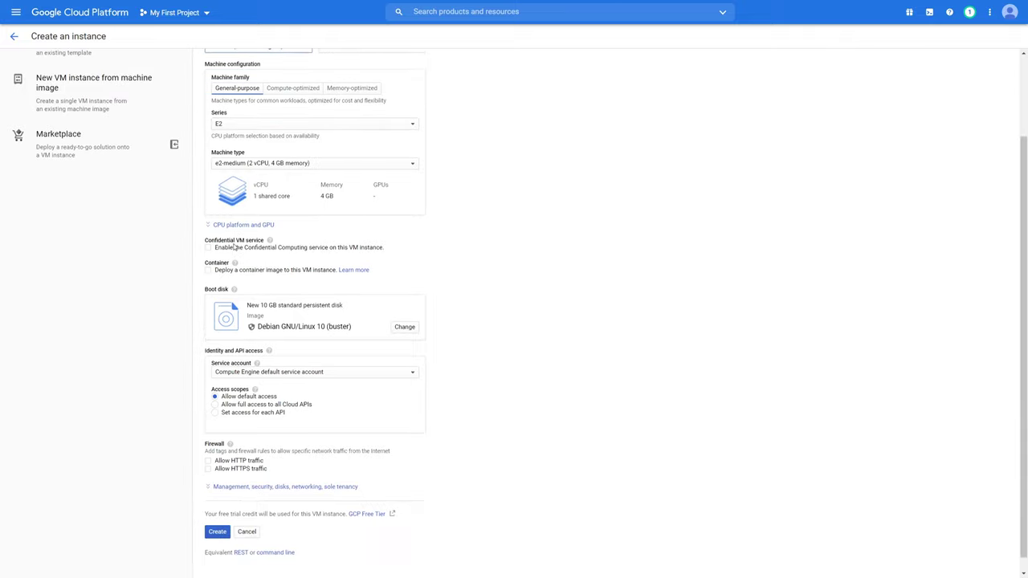
scroll(249, 253, "up", 2)
left_click(252, 265)
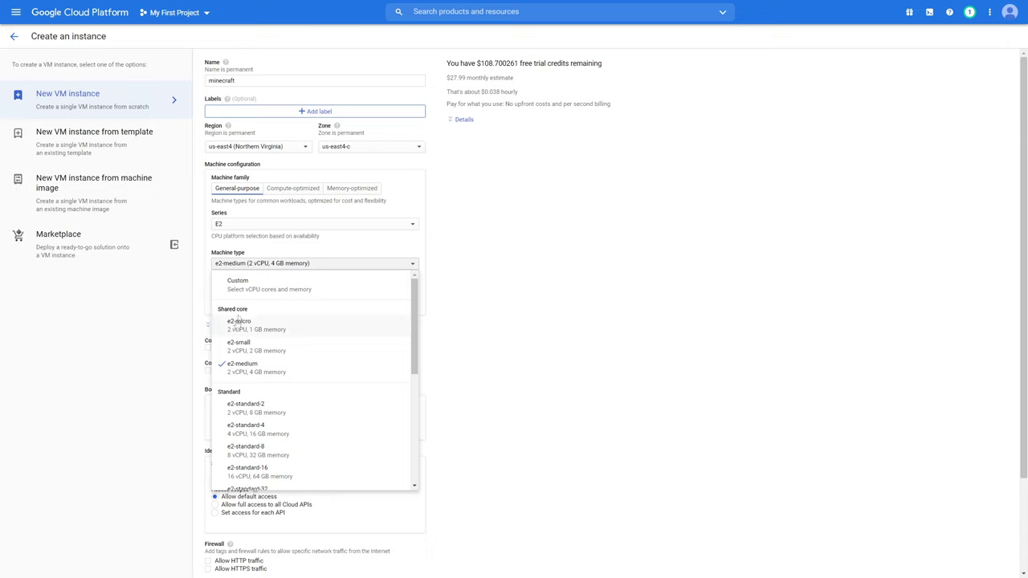
left_click(486, 264)
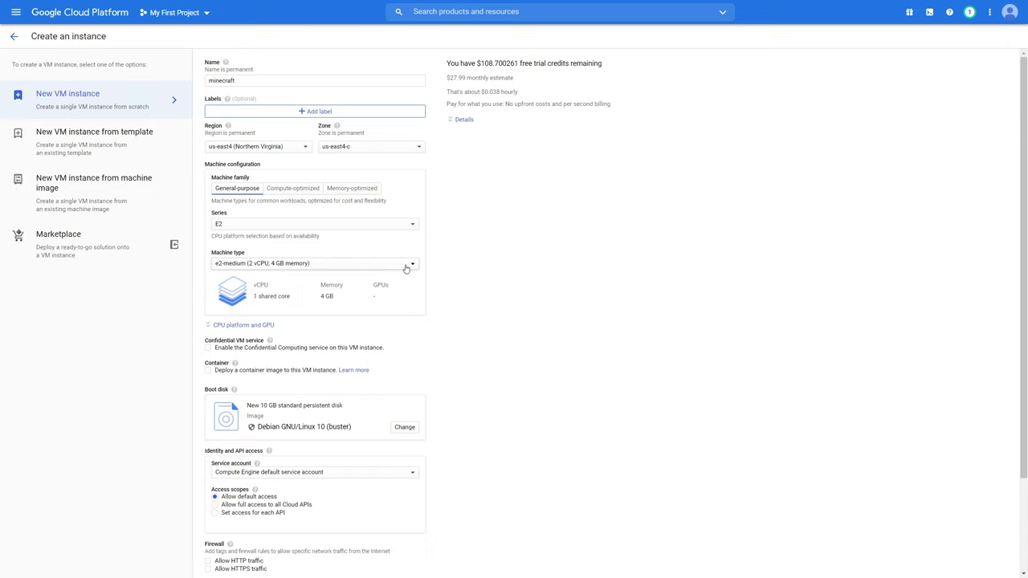
left_click(408, 267)
scroll(265, 401, "down", 10)
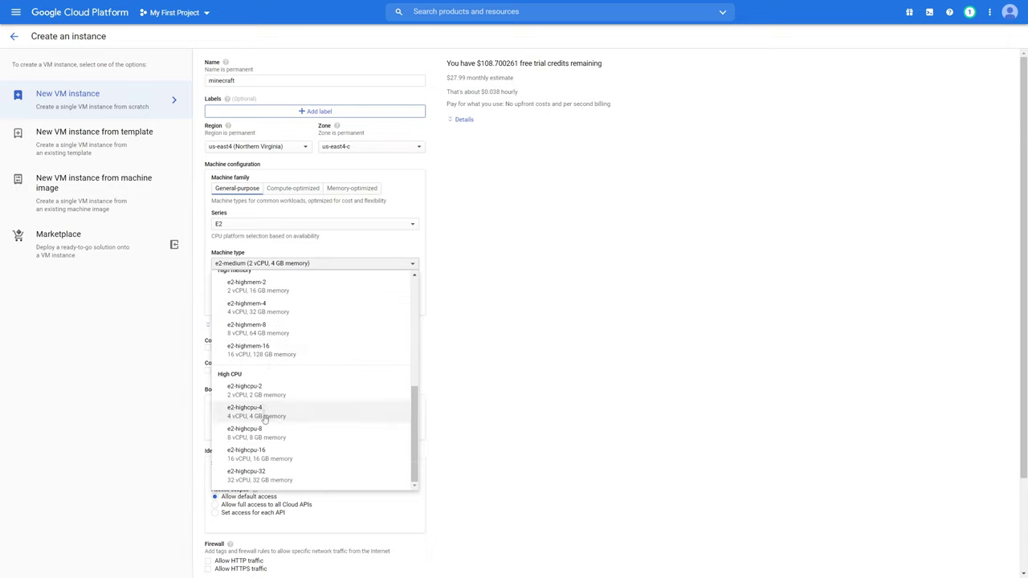
scroll(269, 437, "up", 3)
scroll(271, 458, "down", 3)
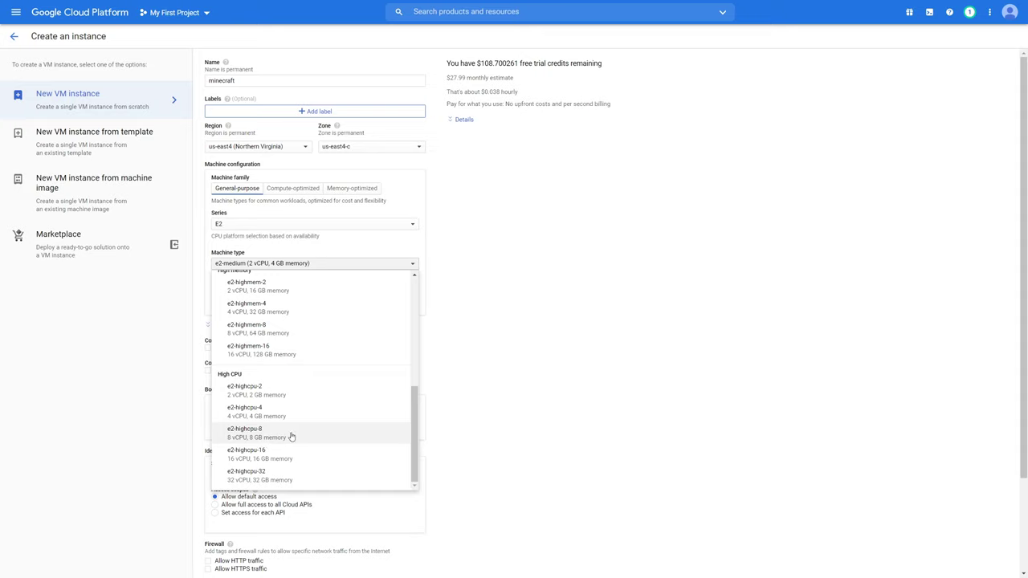
scroll(298, 427, "up", 2)
scroll(321, 424, "down", 2)
scroll(376, 394, "up", 3)
scroll(339, 402, "up", 1)
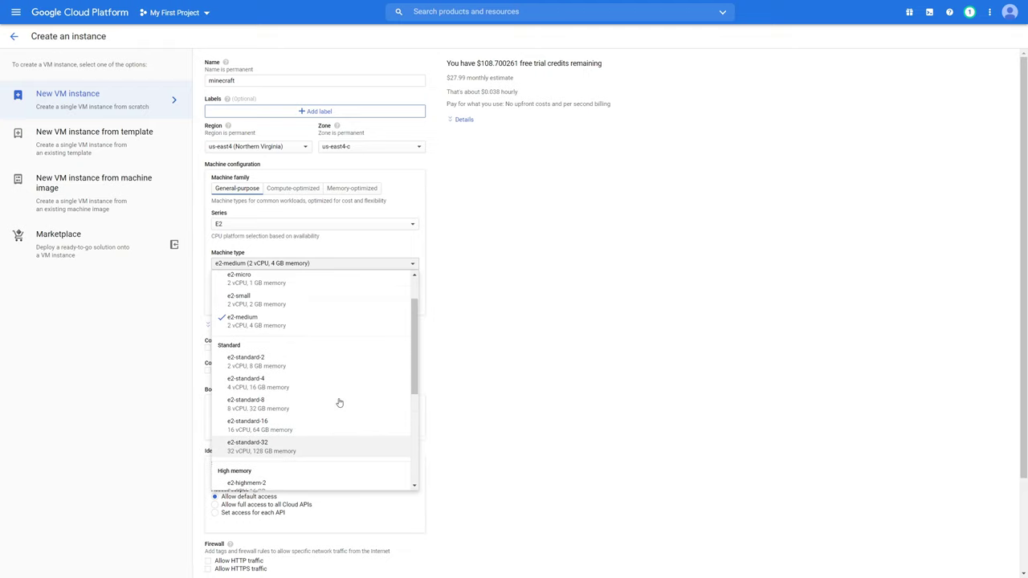
scroll(273, 366, "up", 1)
scroll(273, 366, "down", 1)
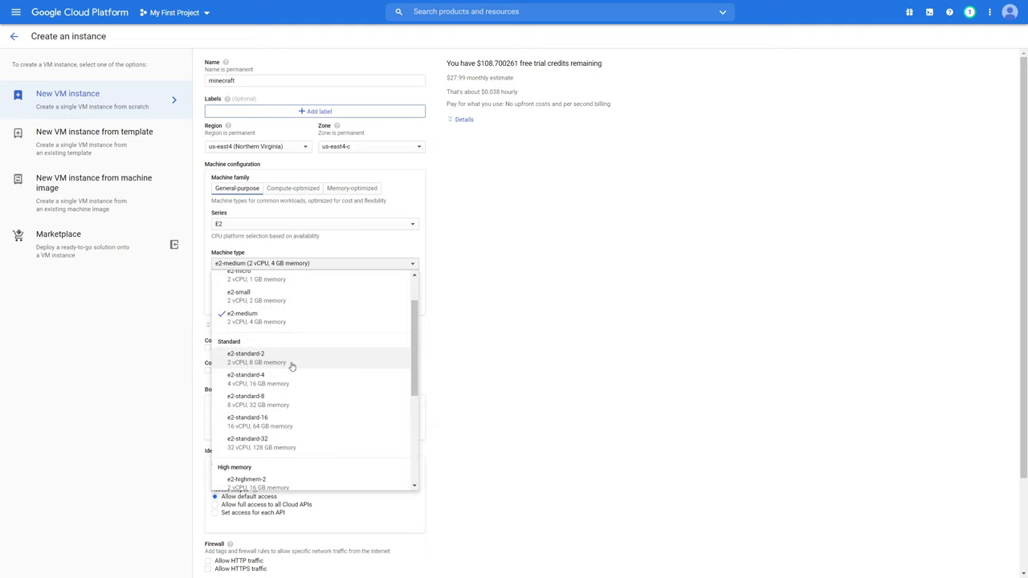
Step: Try the e2-standard-2 machine type and switch back to e2-medium (2 vCPU, 4 GB memory)
left_click(289, 358)
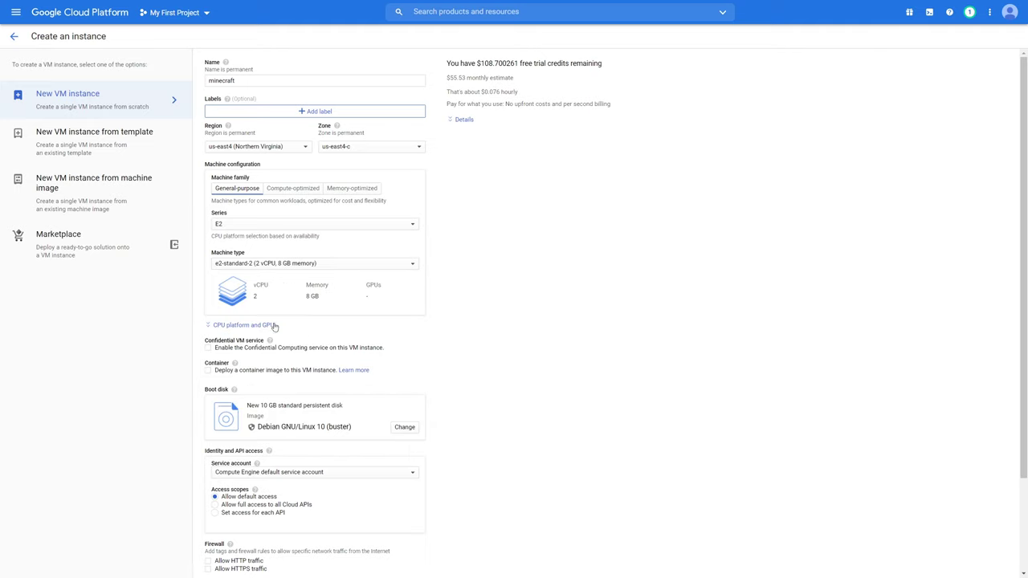
scroll(434, 345, "down", 1)
scroll(372, 264, "up", 1)
left_click(353, 264)
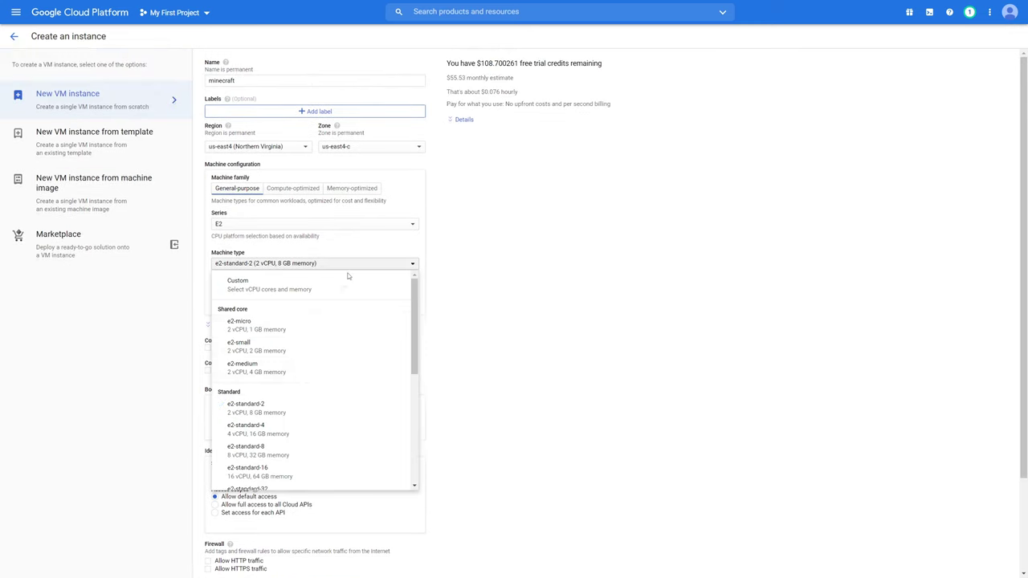
left_click(264, 368)
Step: Look through the boot disk's custom images and existing disks, and set the boot disk to a public Windows Server image
scroll(506, 401, "down", 1)
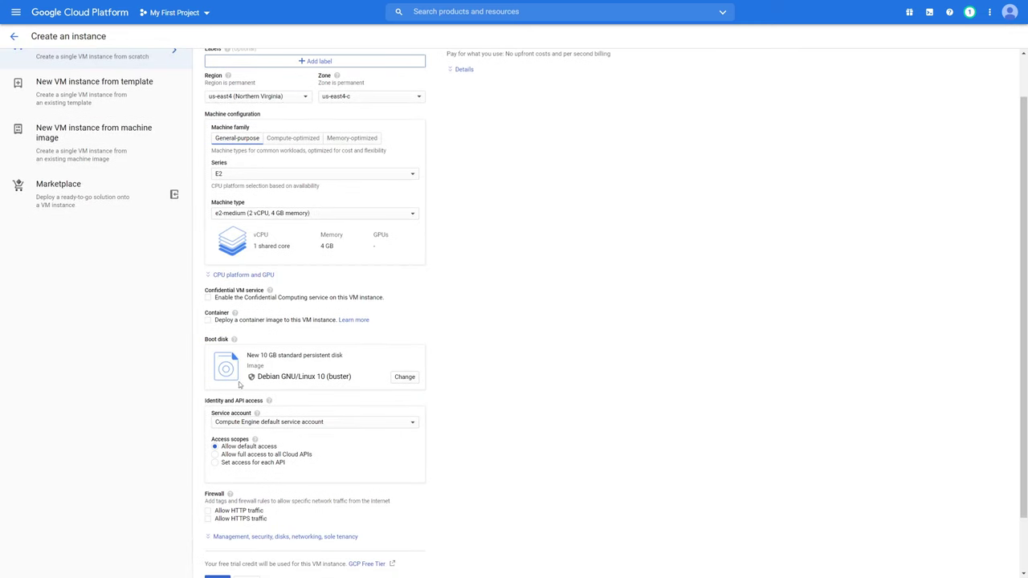
left_click(405, 377)
left_click(235, 47)
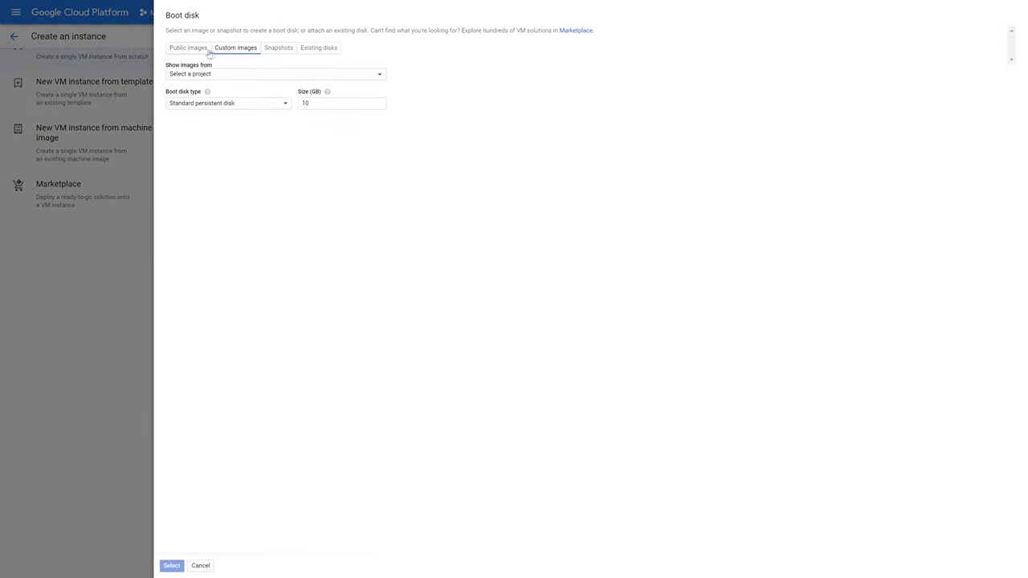
left_click(319, 47)
left_click(188, 48)
left_click(191, 76)
left_click(218, 219)
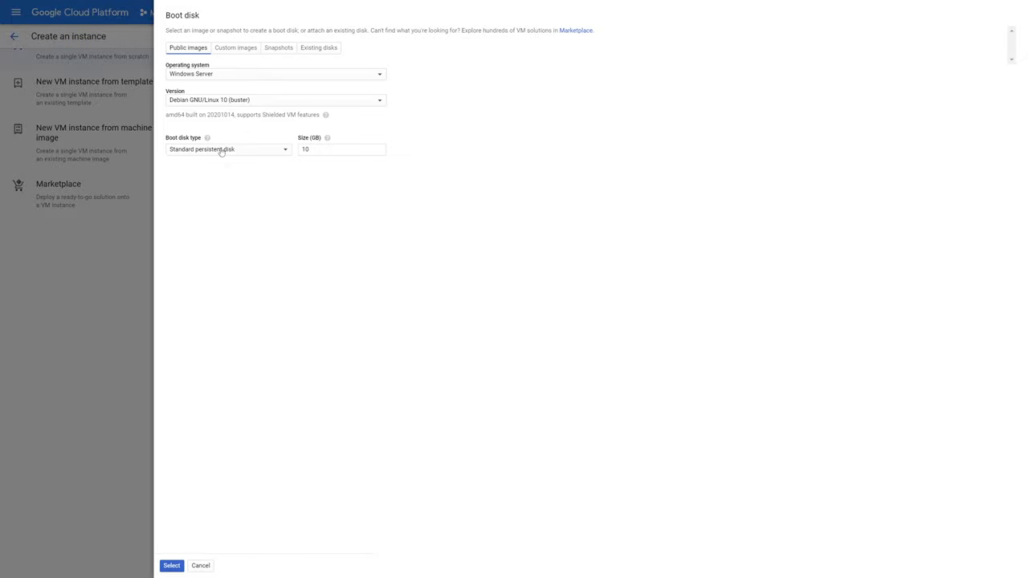
left_click(171, 566)
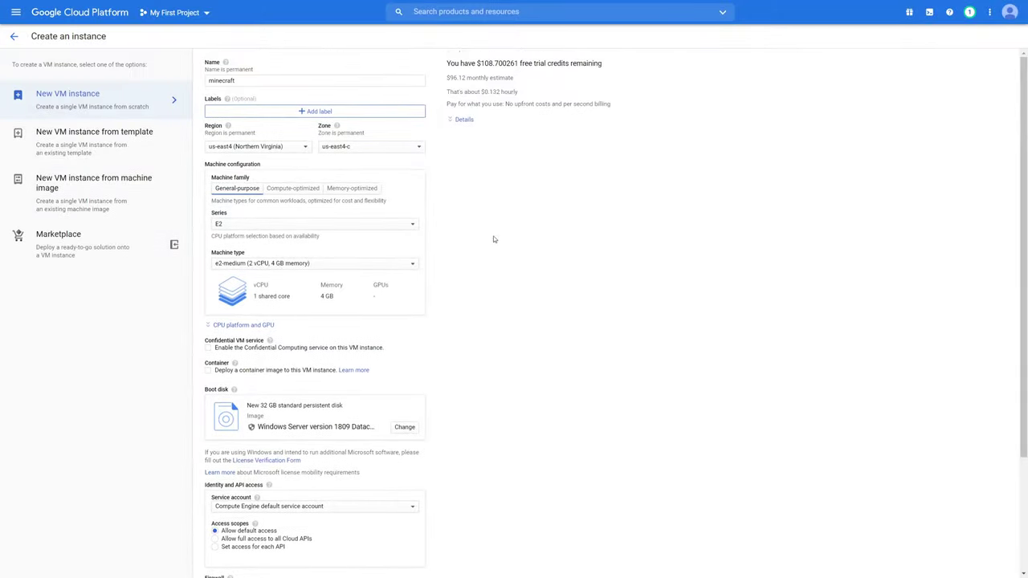
Step: Change the boot disk's operating system to Debian, keep the standard persistent disk type, and apply the boot disk selection
scroll(419, 344, "down", 2)
left_click(404, 328)
left_click(189, 73)
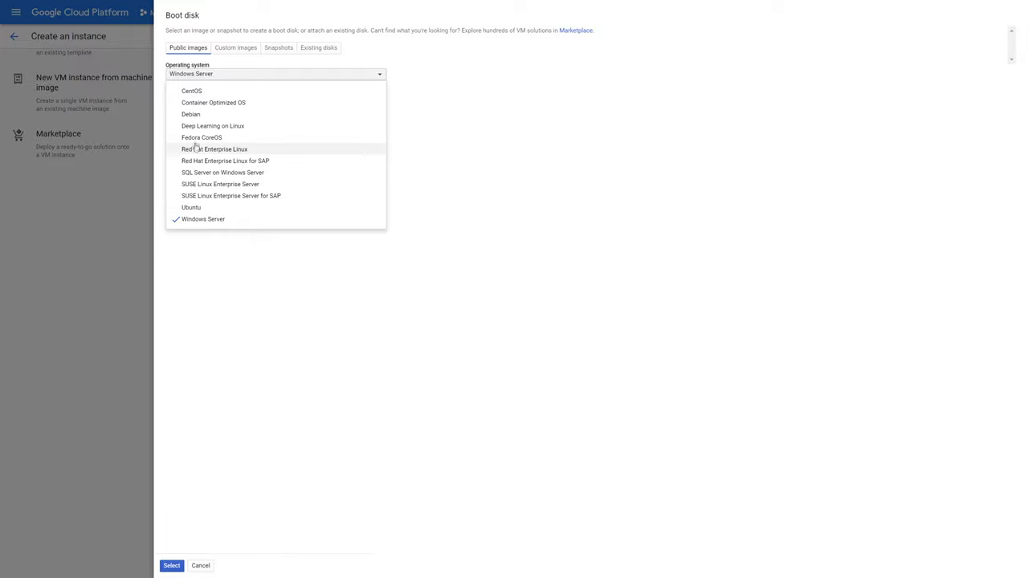
left_click(191, 114)
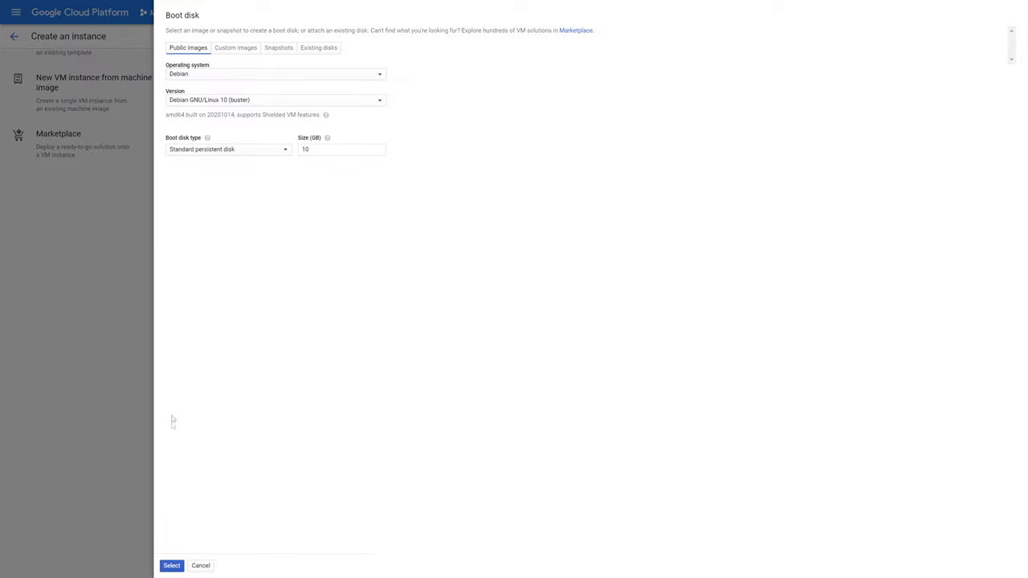
left_click(191, 154)
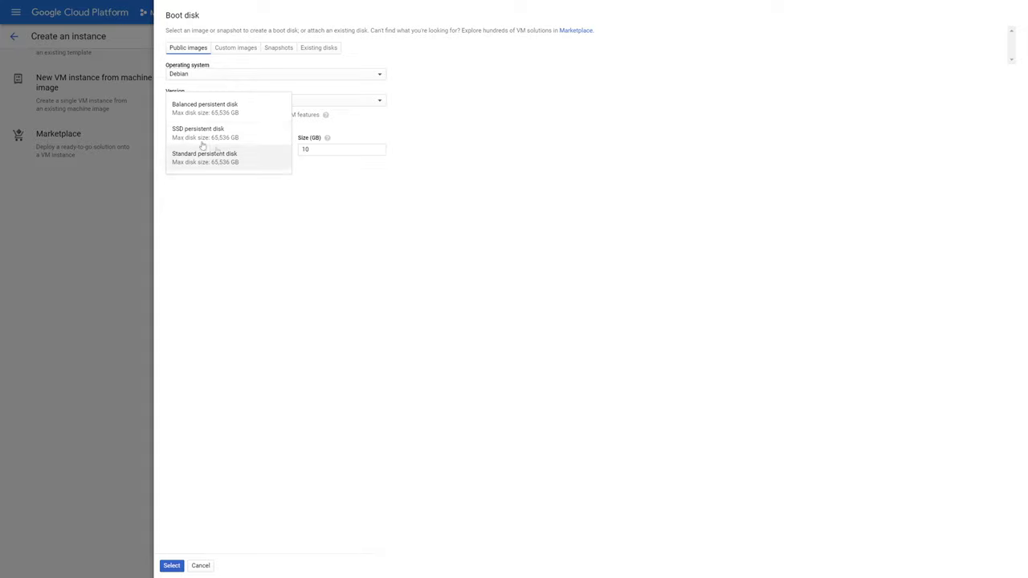
left_click(208, 159)
left_click(208, 159)
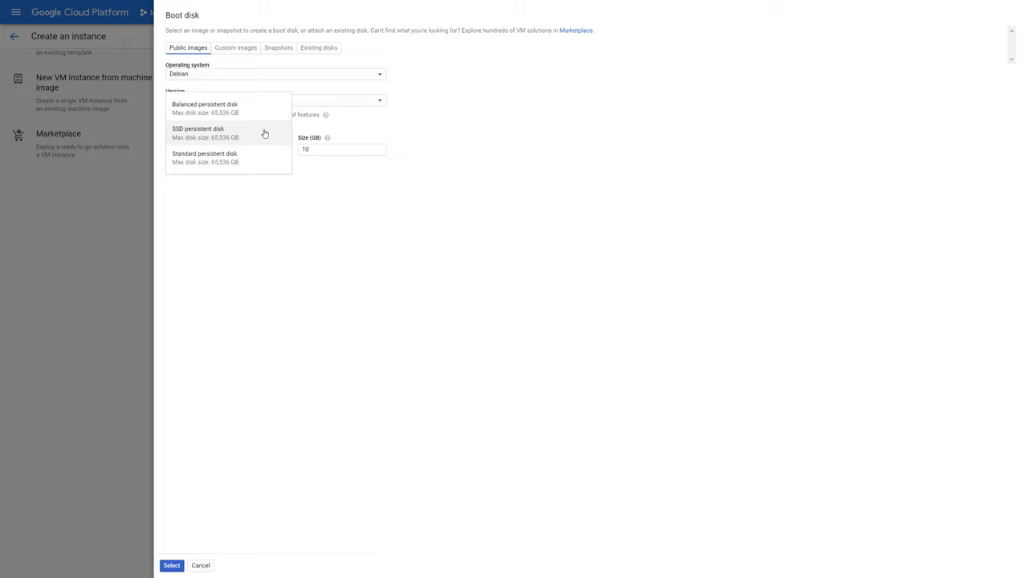
left_click(270, 160)
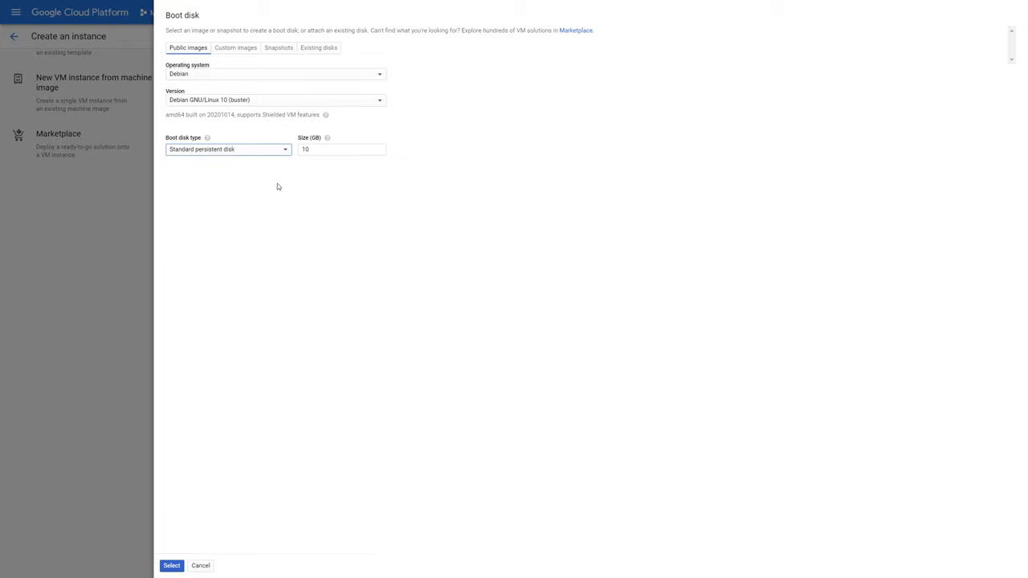
left_click(231, 152)
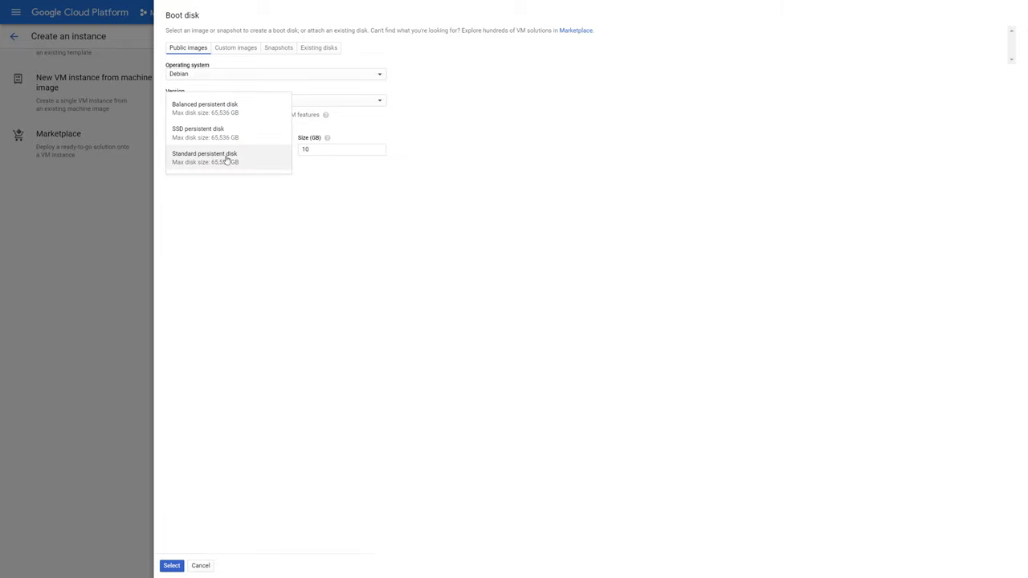
left_click(228, 158)
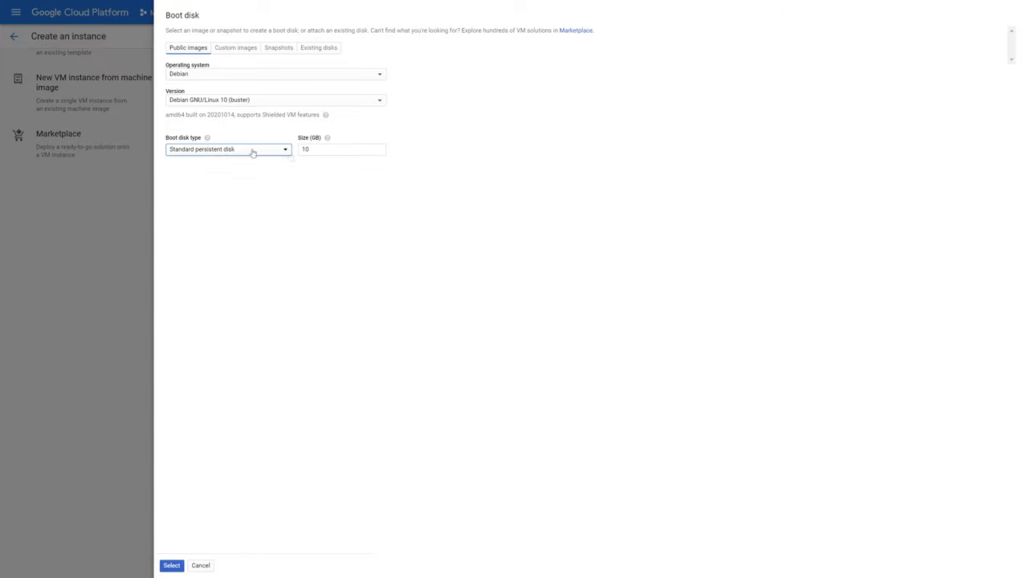
left_click(171, 566)
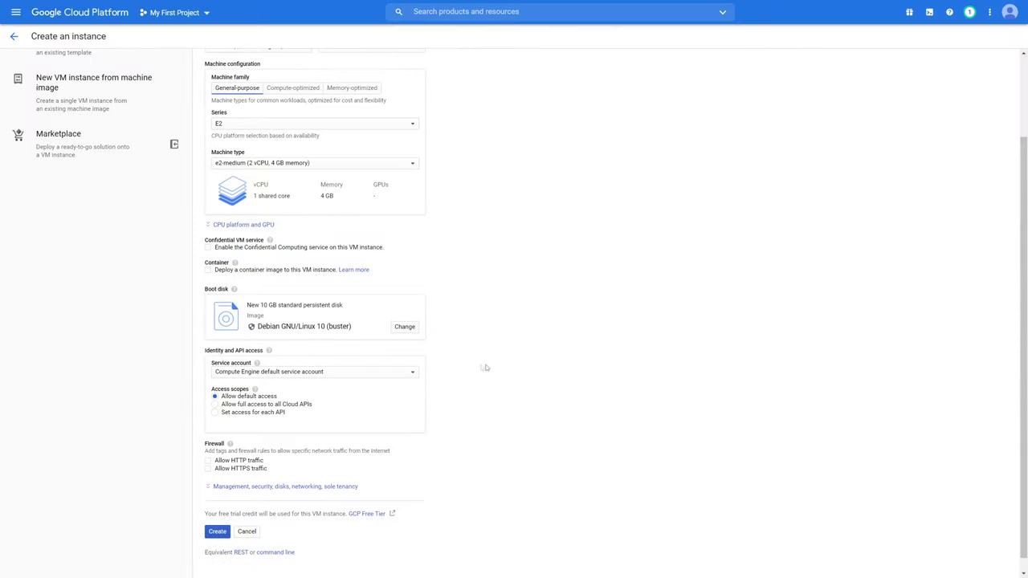
left_click(354, 472)
scroll(345, 450, "down", 10)
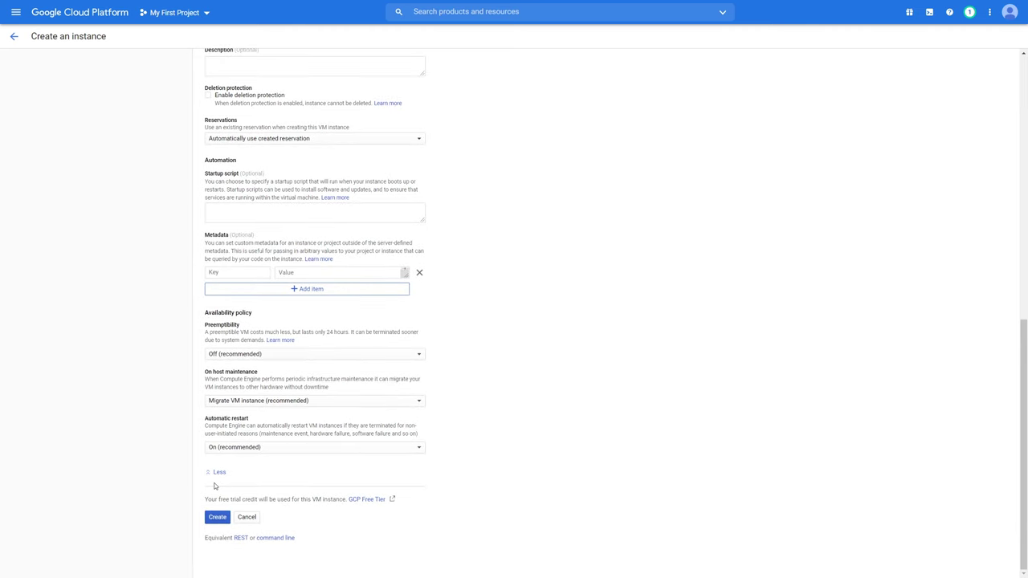
left_click(216, 474)
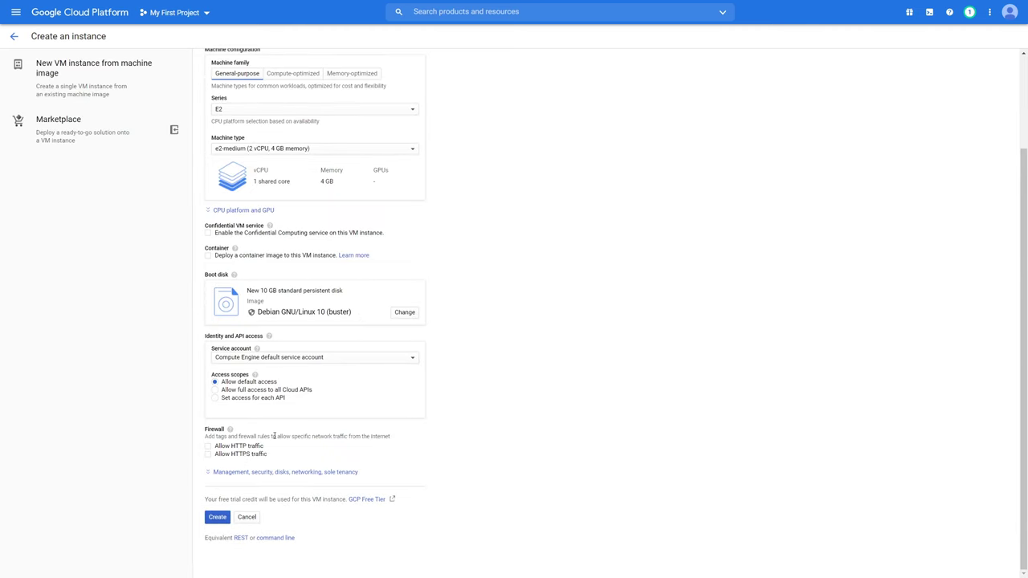
Step: Expand the advanced instance options and add the network tag minecraft in the networking settings
left_click(306, 480)
scroll(344, 447, "down", 1)
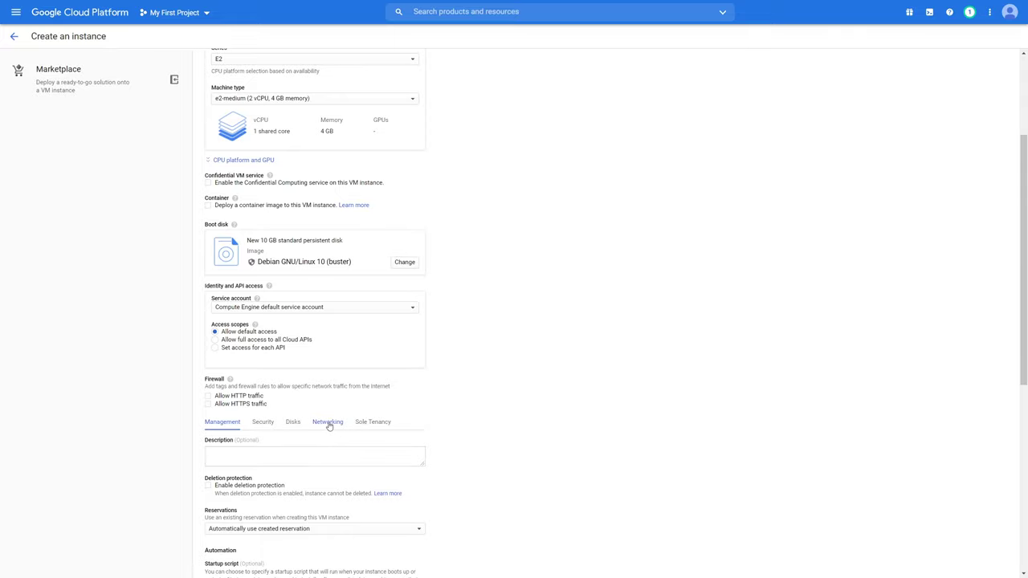
left_click(329, 424)
scroll(329, 424, "down", 2)
left_click(223, 321)
scroll(245, 470, "down", 1)
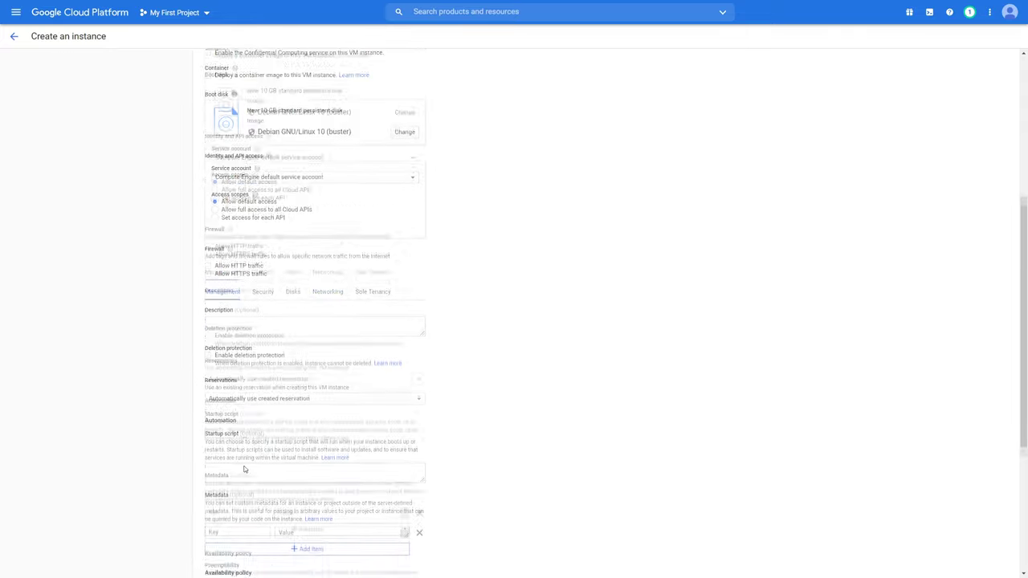
scroll(244, 469, "down", 3)
scroll(272, 217, "up", 3)
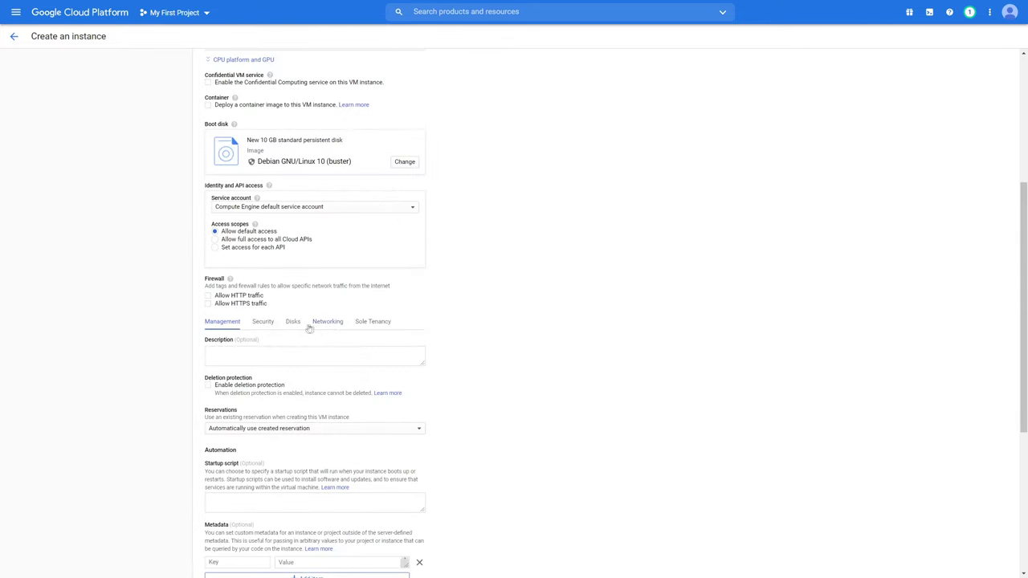
left_click(328, 324)
scroll(242, 319, "down", 1)
left_click(241, 319)
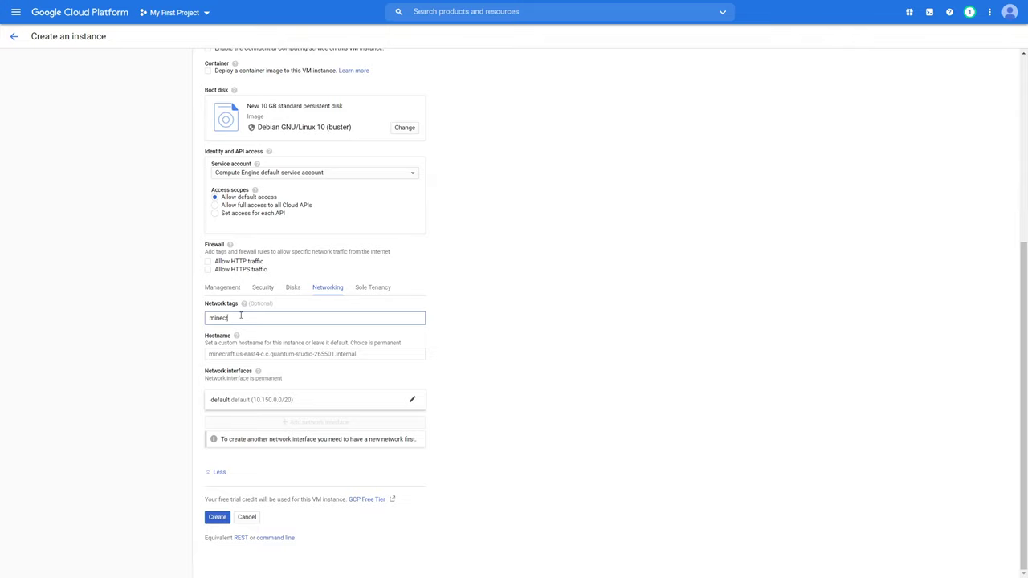
type("minecraft")
key("Return")
Step: Open the default network interface for editing
left_click(248, 408)
scroll(338, 417, "down", 1)
Step: Start reserving a static internal IP address named minecraft1, cancel it, and restore the primary internal IP to Ephemeral (Automatic)
left_click(301, 409)
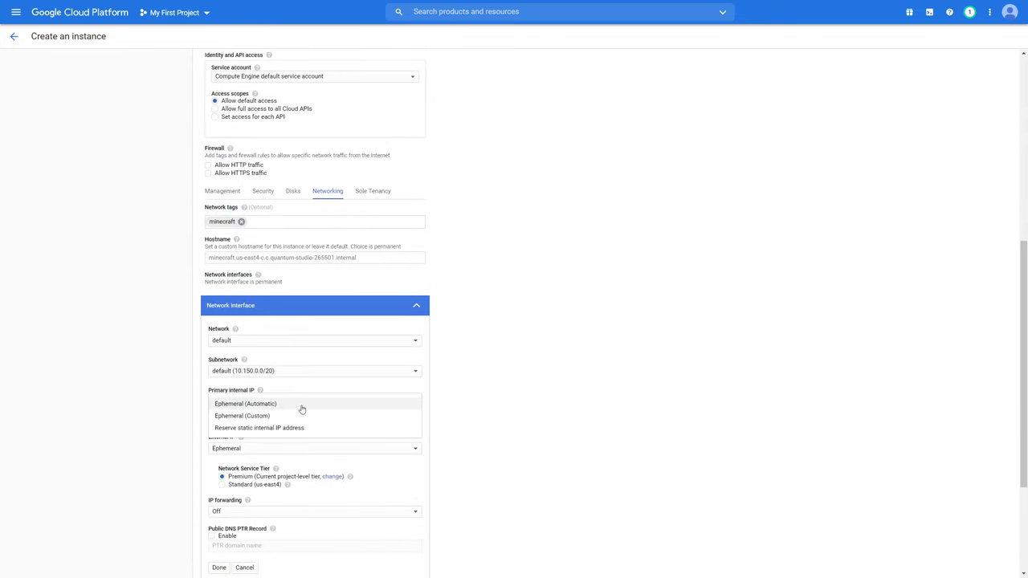
left_click(292, 428)
left_click(462, 322)
left_click(414, 225)
type("minecraft")
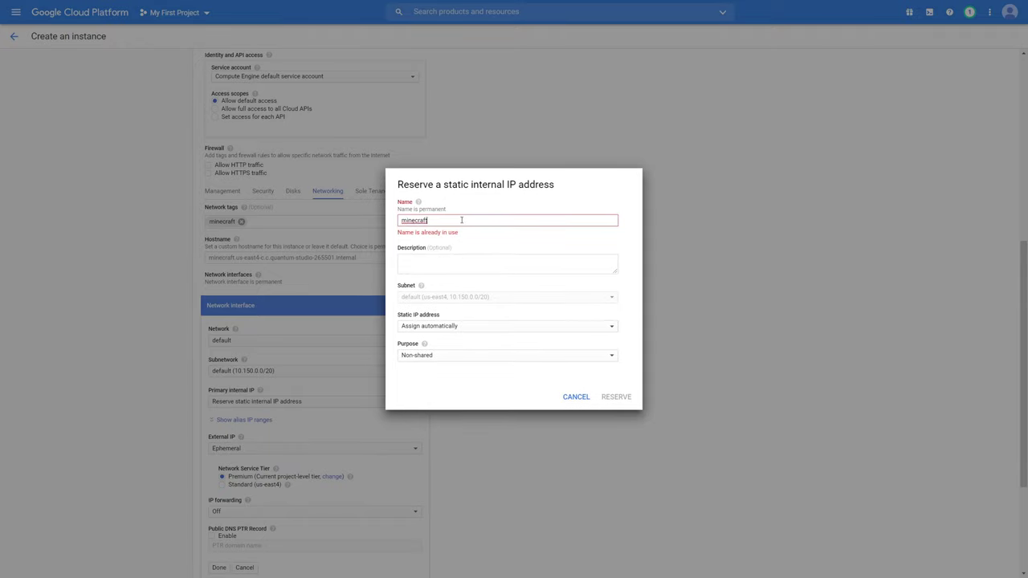
left_click_drag(462, 220, 295, 208)
left_click(436, 220)
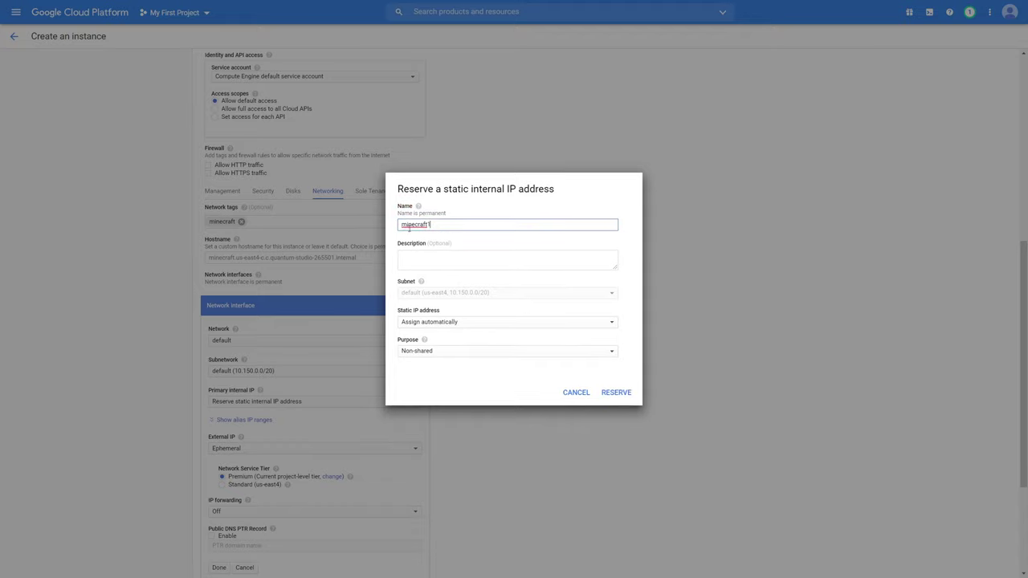
left_click(622, 395)
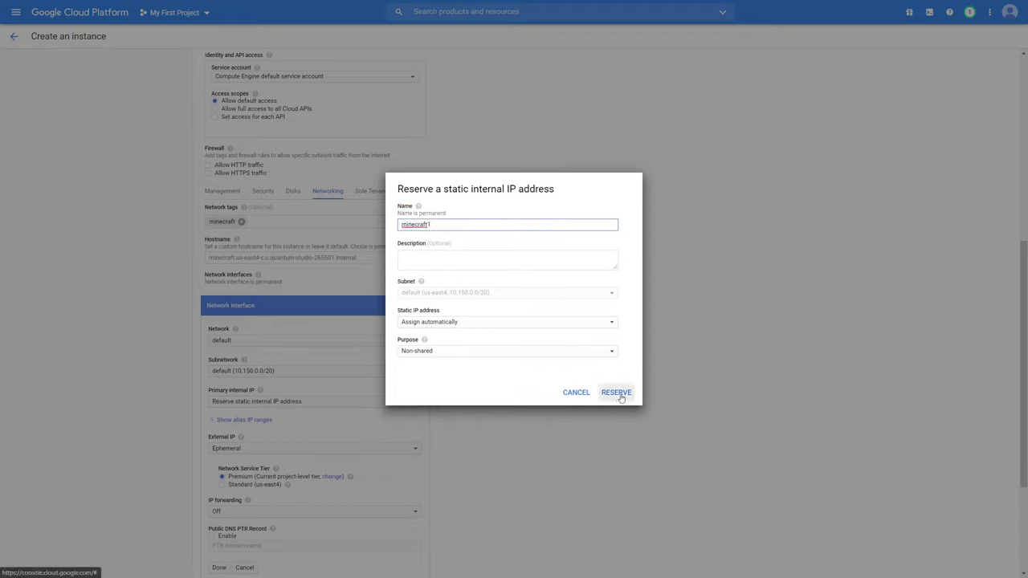
left_click(576, 393)
left_click(314, 404)
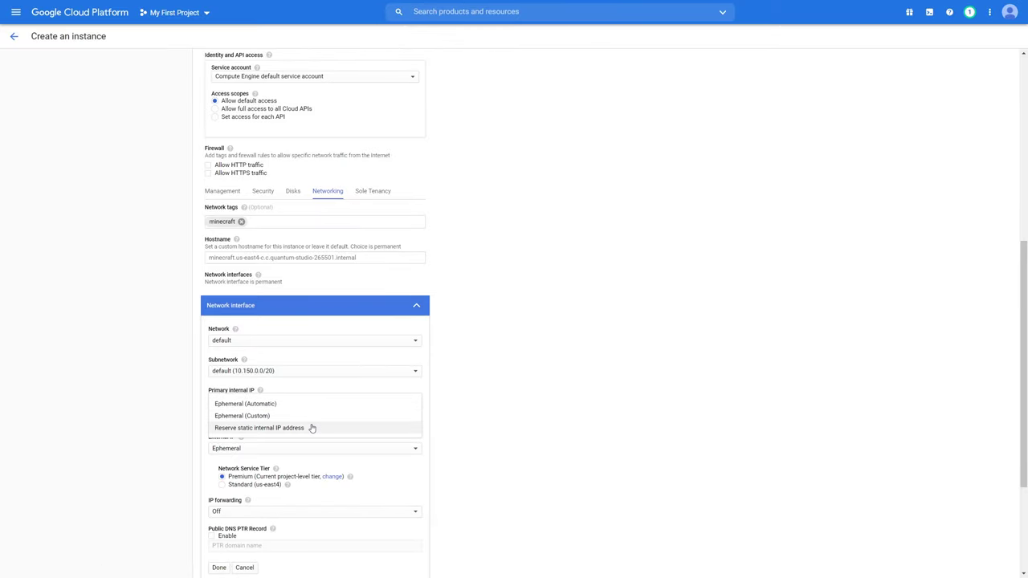
left_click(265, 404)
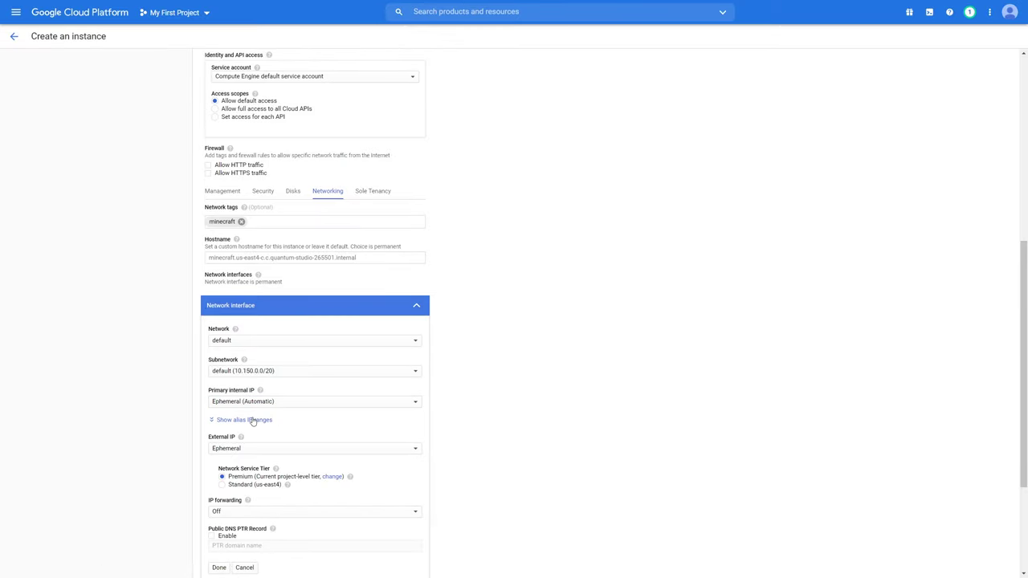
left_click(253, 420)
left_click(261, 424)
left_click(257, 401)
left_click(263, 424)
left_click(427, 322)
left_click(428, 322)
left_click(454, 225)
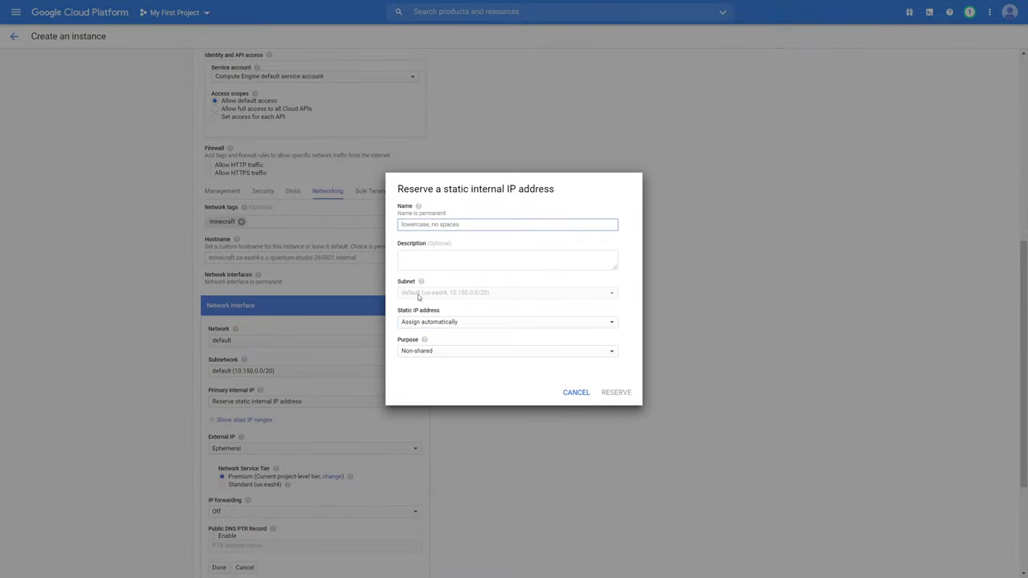
left_click(576, 393)
Step: Assign the reserved static address minecraft as the network interface's external IP
left_click(365, 445)
left_click(345, 466)
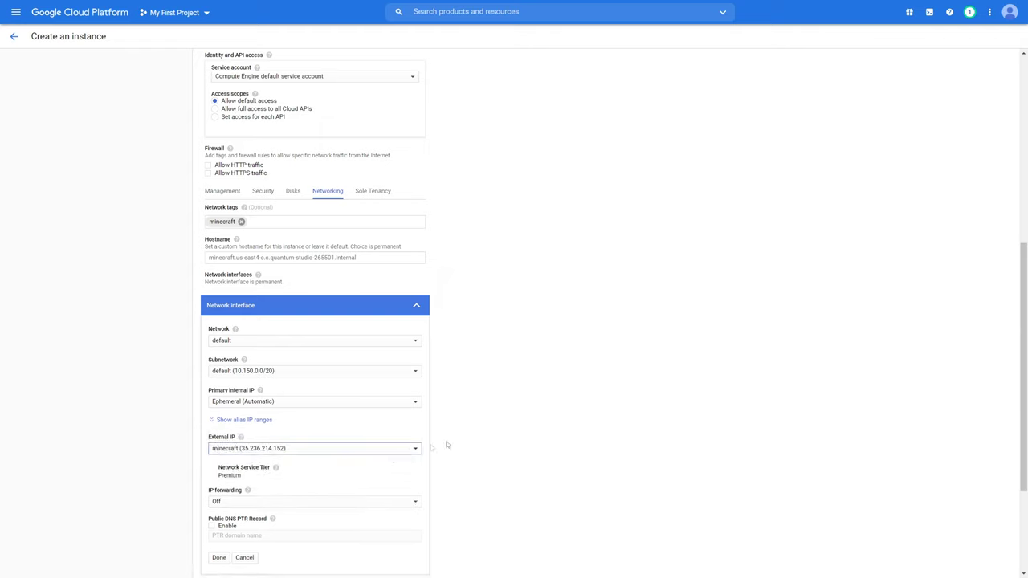
scroll(430, 445, "down", 1)
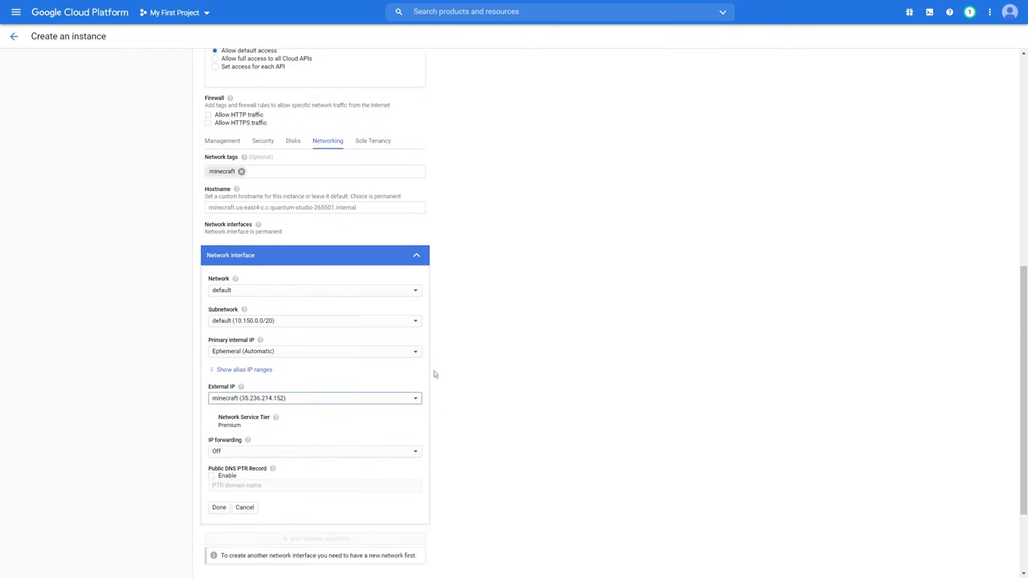
left_click(250, 399)
left_click(254, 408)
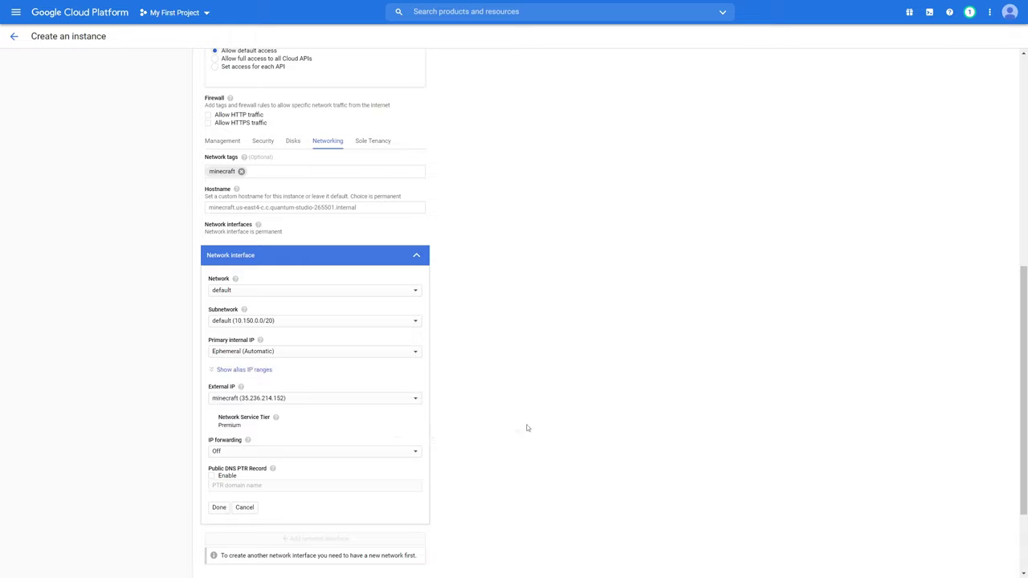
left_click(250, 354)
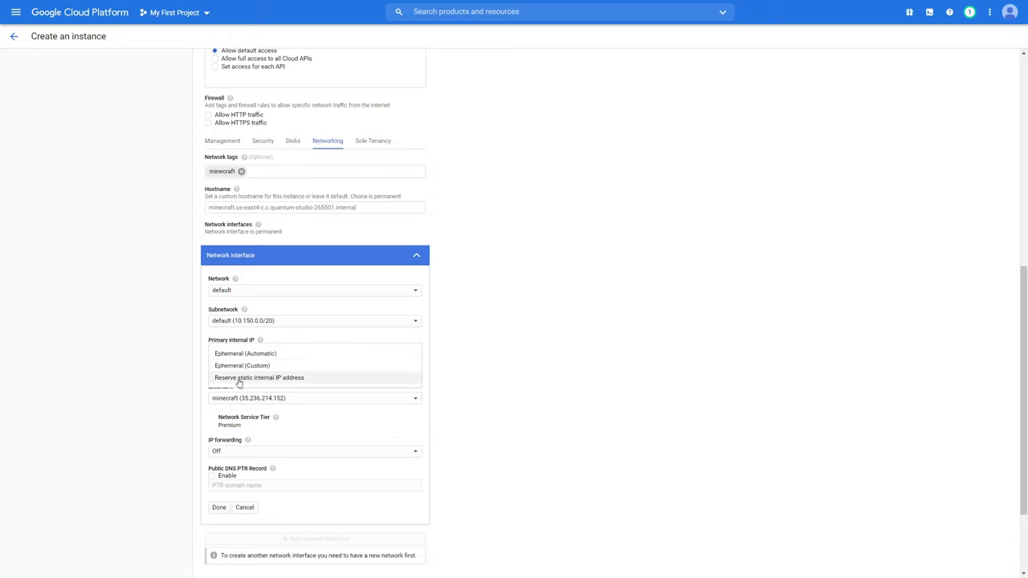
left_click(361, 378)
left_click(577, 393)
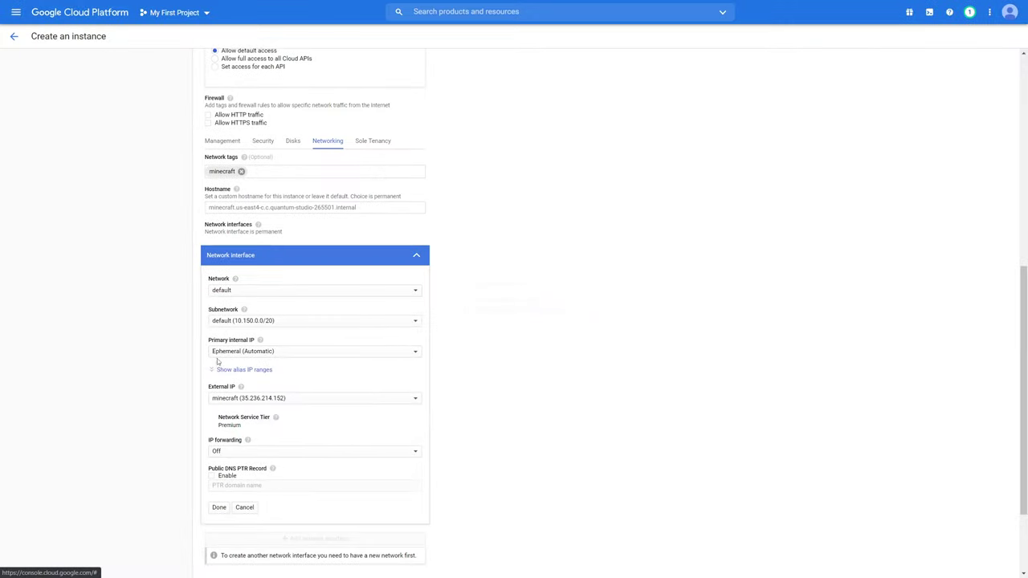
Step: Keep the minecraft external IP and IP forwarding Off, and finish editing the default network interface
left_click(227, 402)
left_click(406, 418)
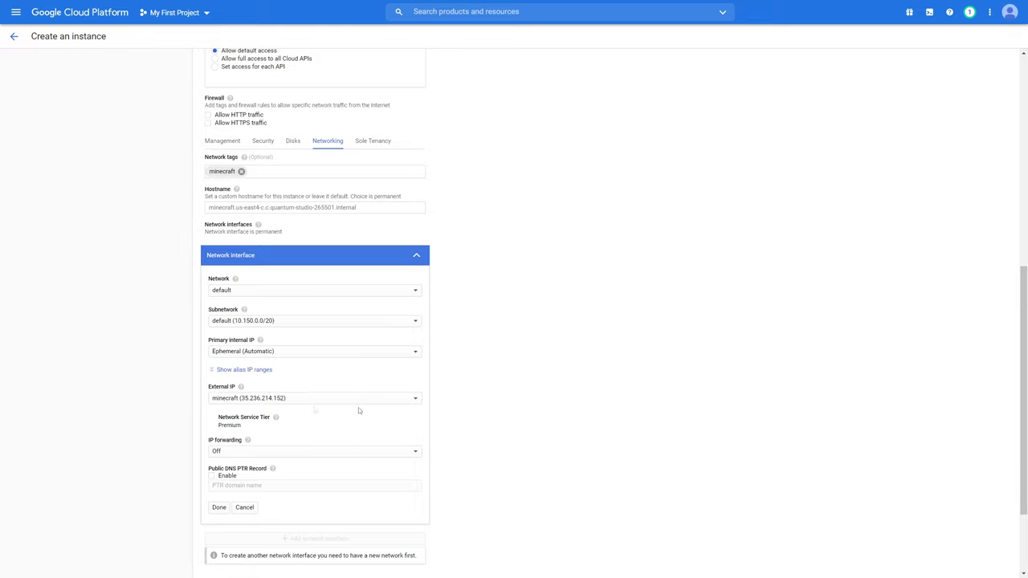
left_click(235, 454)
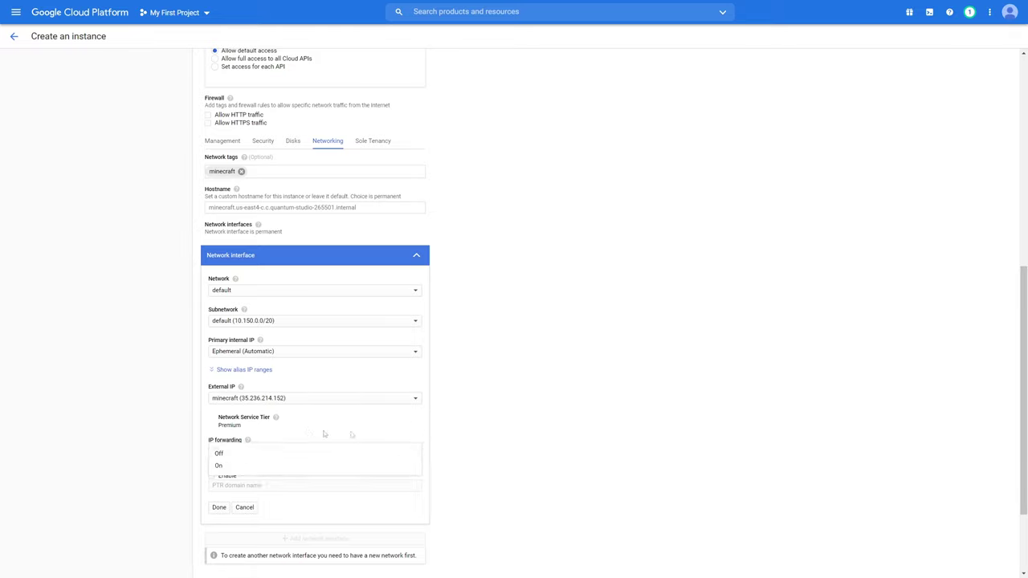
left_click(218, 510)
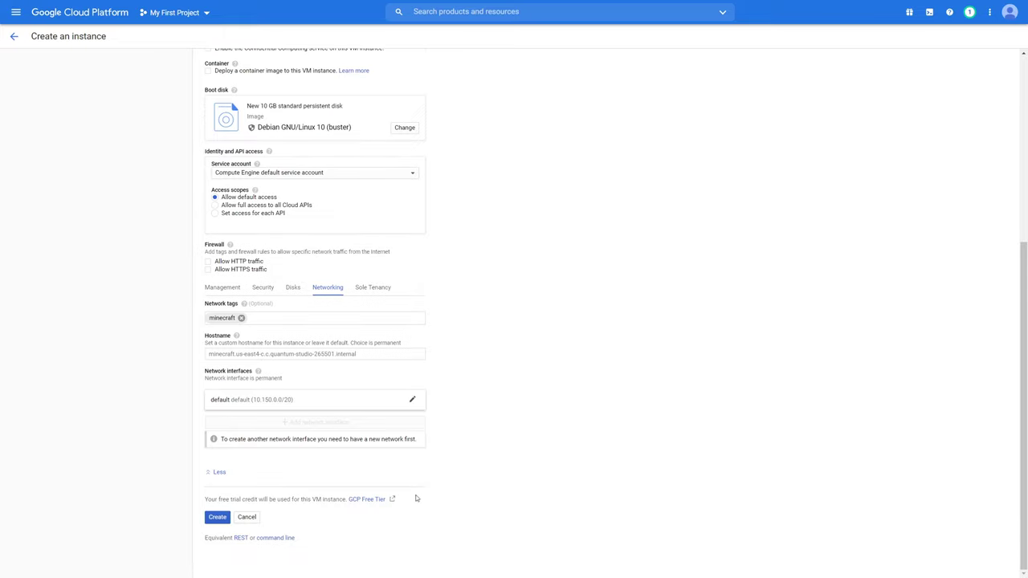
left_click(267, 400)
scroll(241, 378, "down", 2)
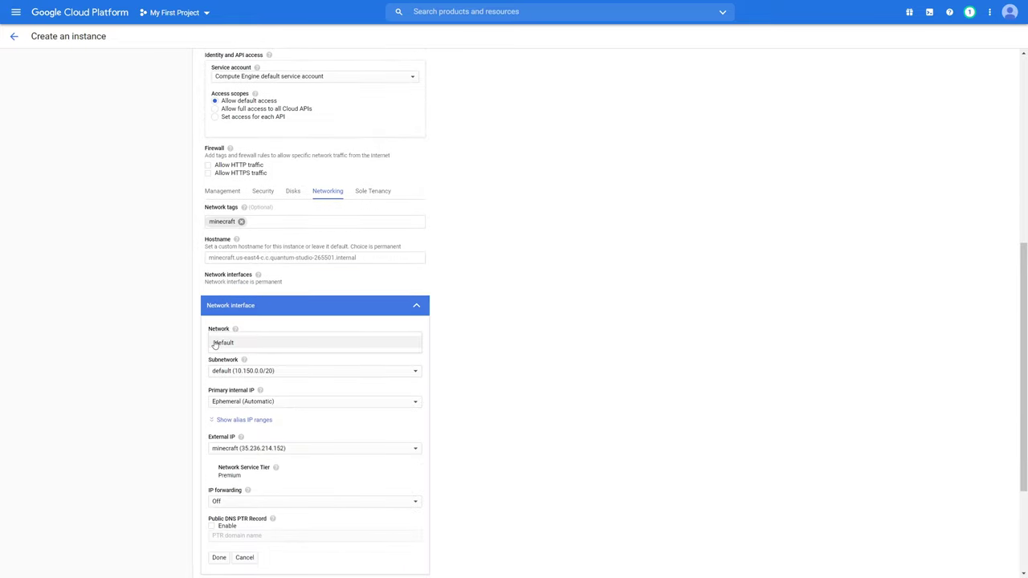
scroll(292, 486, "down", 1)
left_click(218, 504)
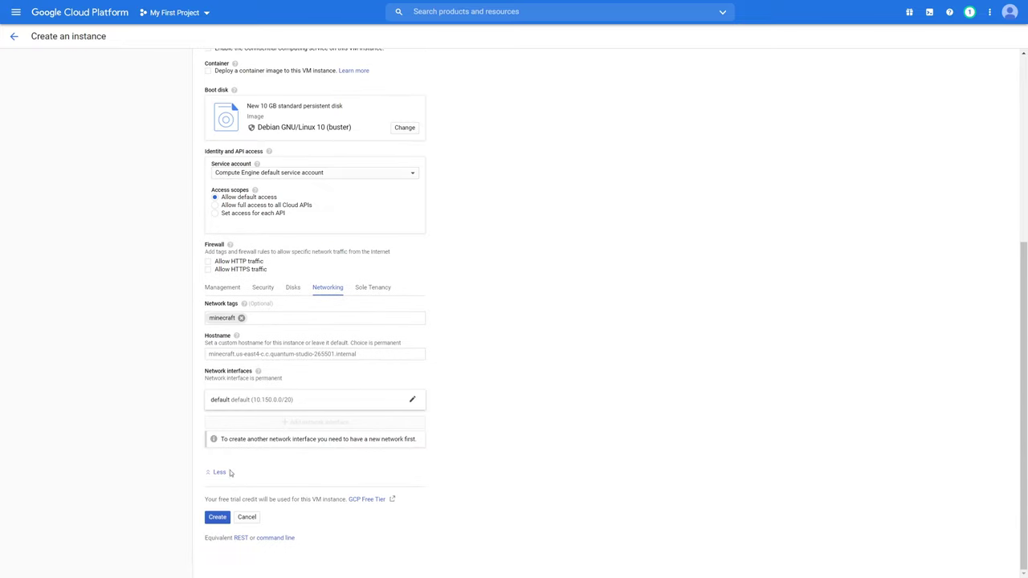
Step: Collapse the advanced options and create the minecraft VM instance
left_click(219, 473)
left_click(216, 516)
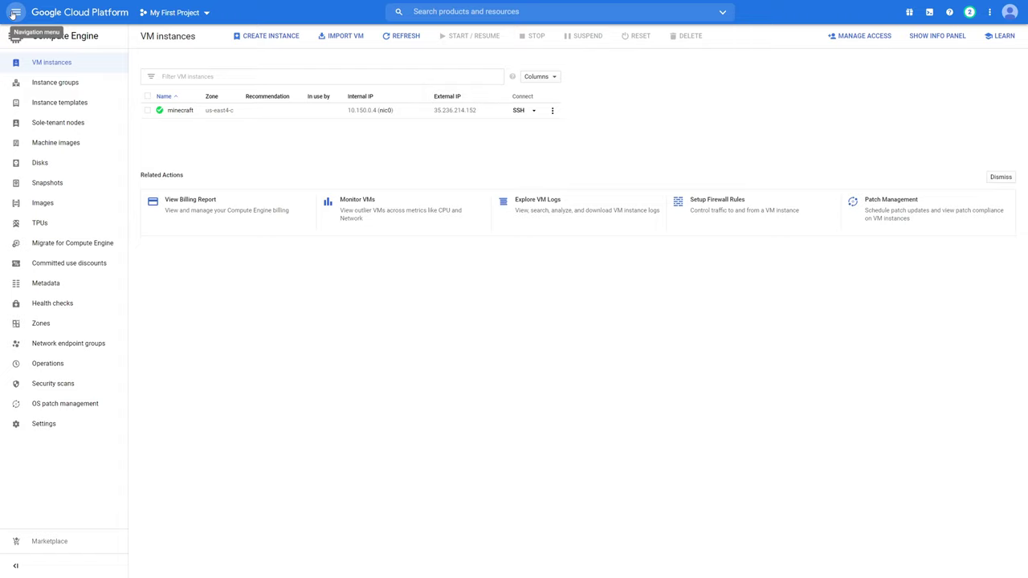
left_click(16, 13)
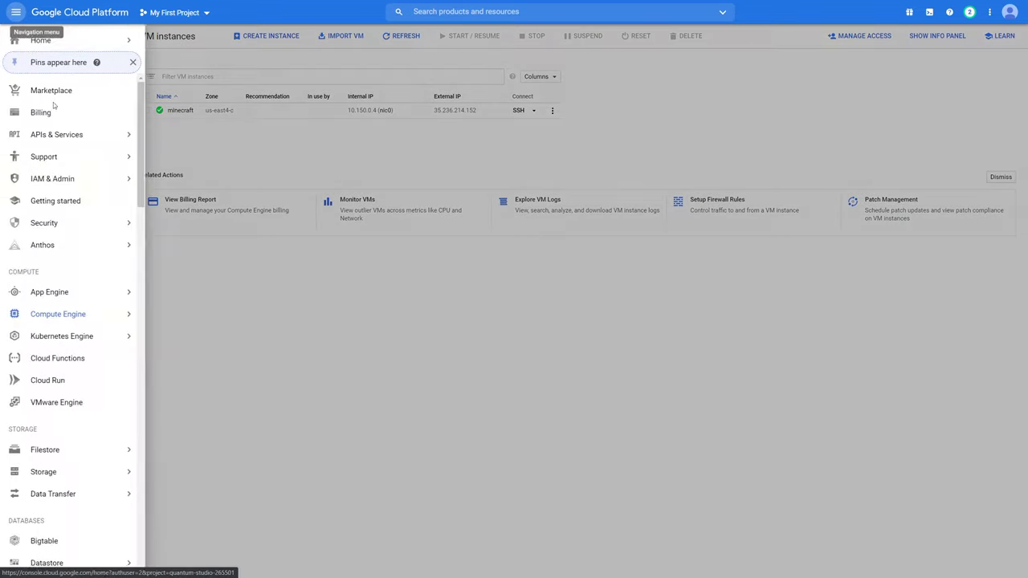
mouse_move(46, 46)
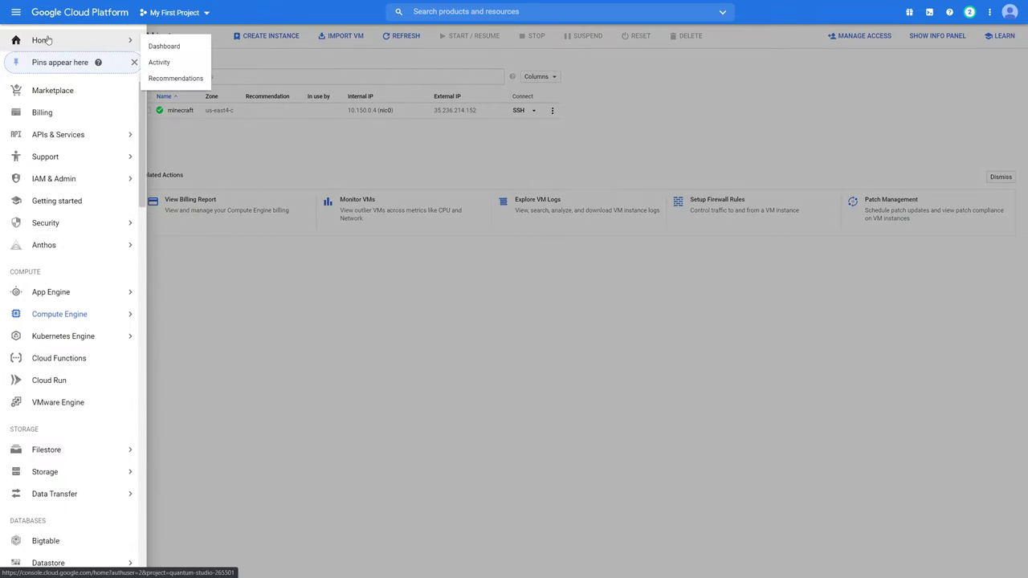
mouse_move(102, 314)
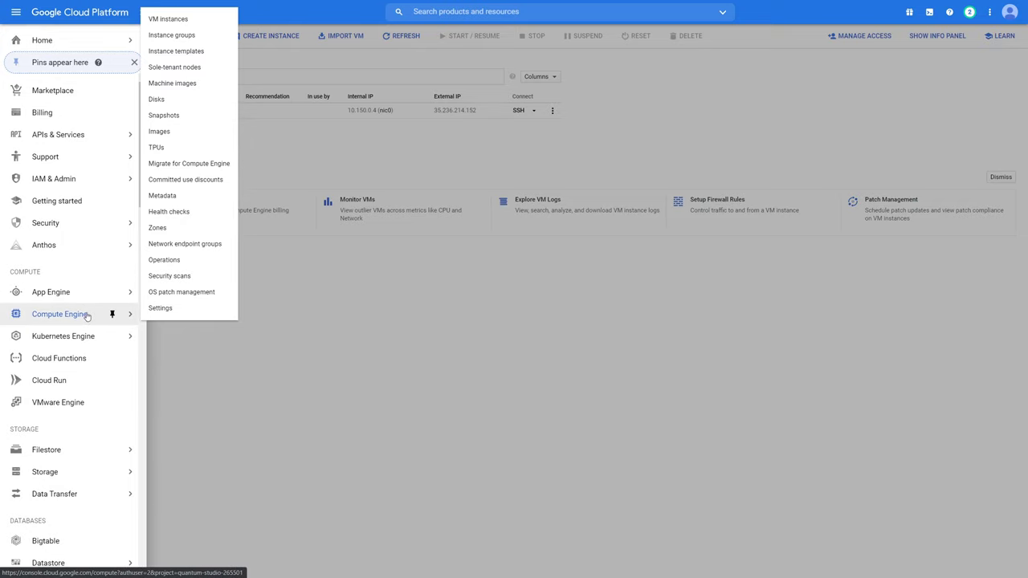
scroll(18, 331, "down", 3)
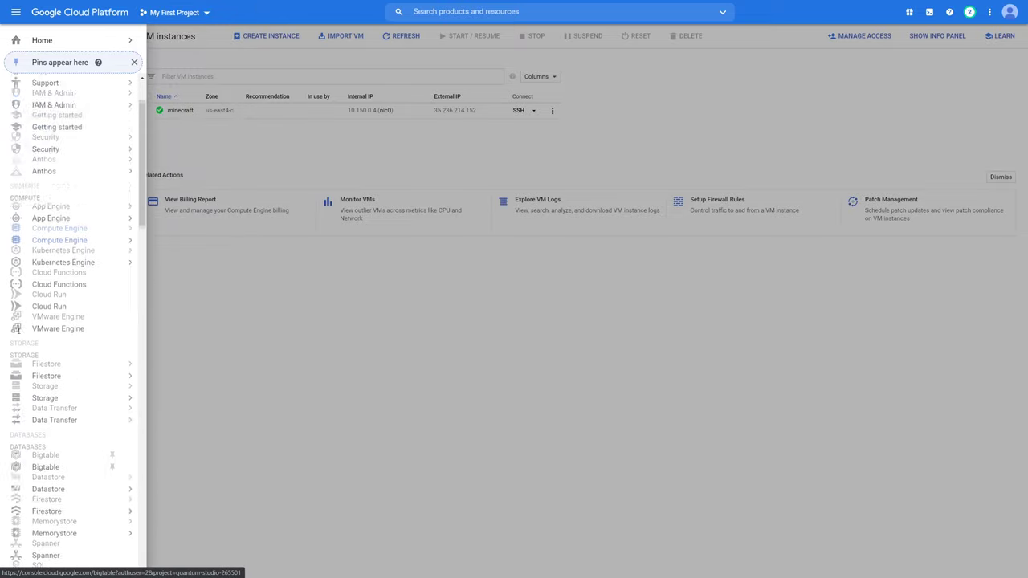
scroll(18, 331, "up", 1)
mouse_move(46, 298)
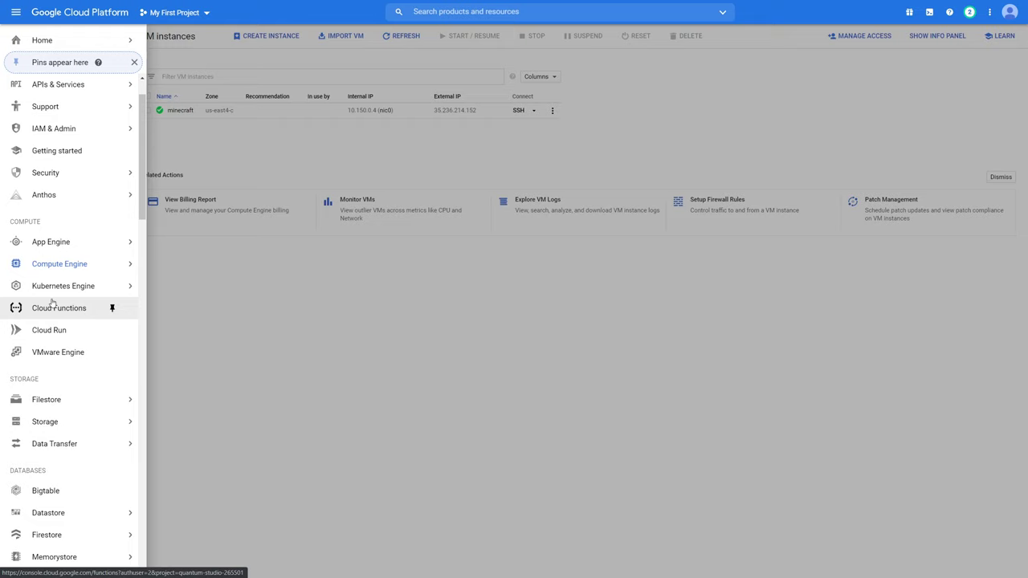
scroll(51, 302, "down", 4)
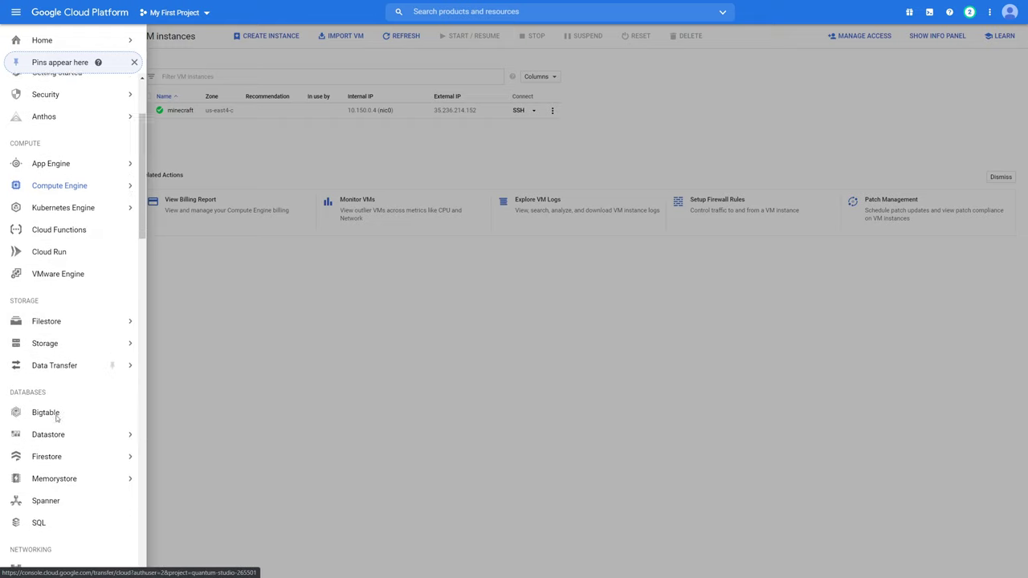
left_click(335, 419)
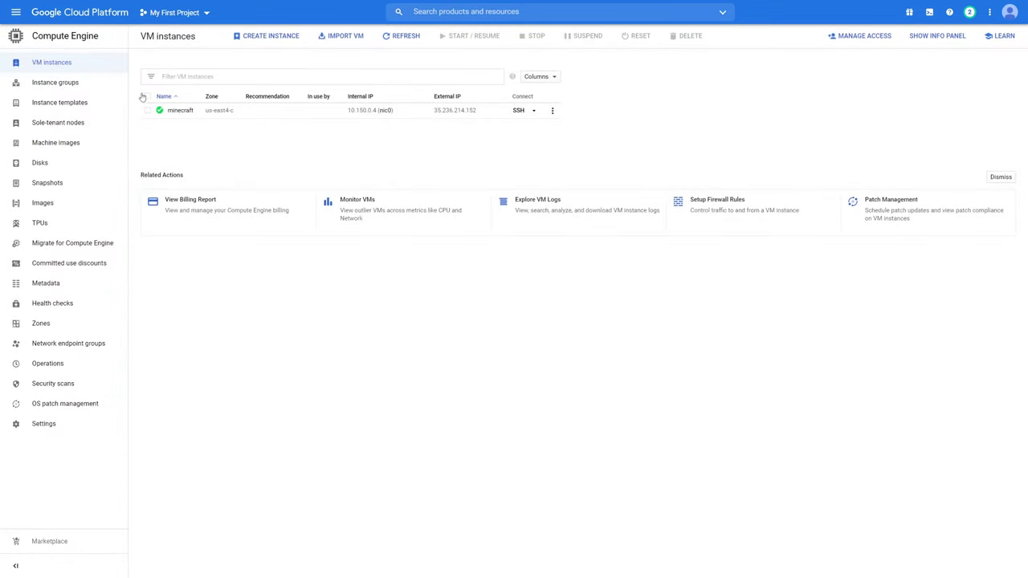
Step: Go to the Firewall page of the VPC network service
left_click(16, 13)
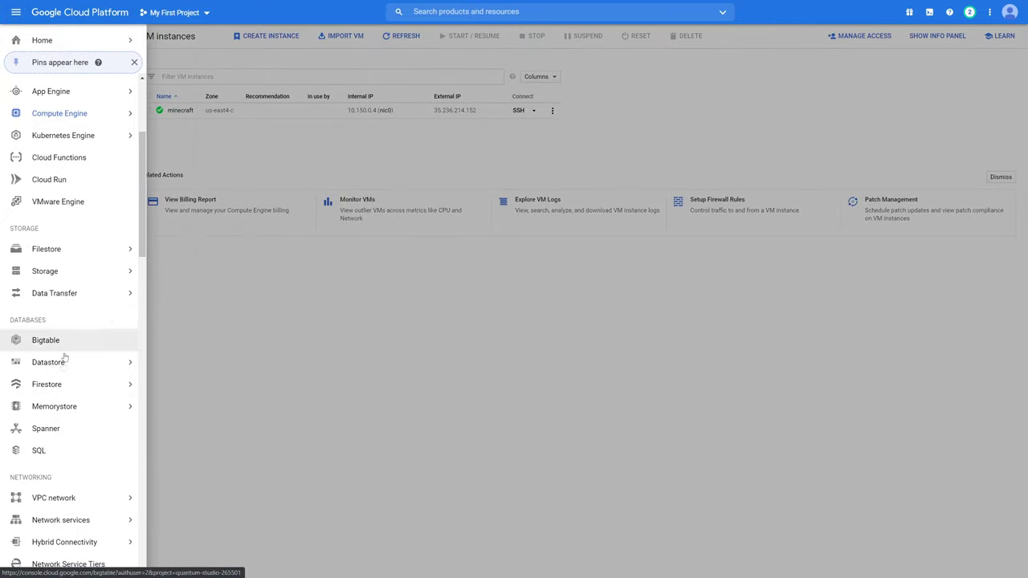
scroll(49, 424, "down", 3)
mouse_move(56, 397)
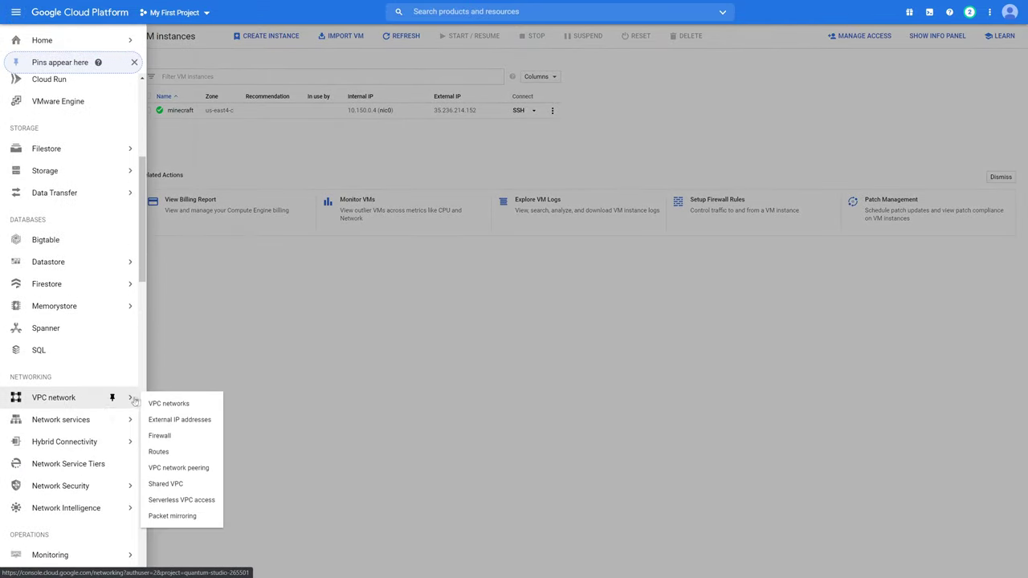
left_click(184, 438)
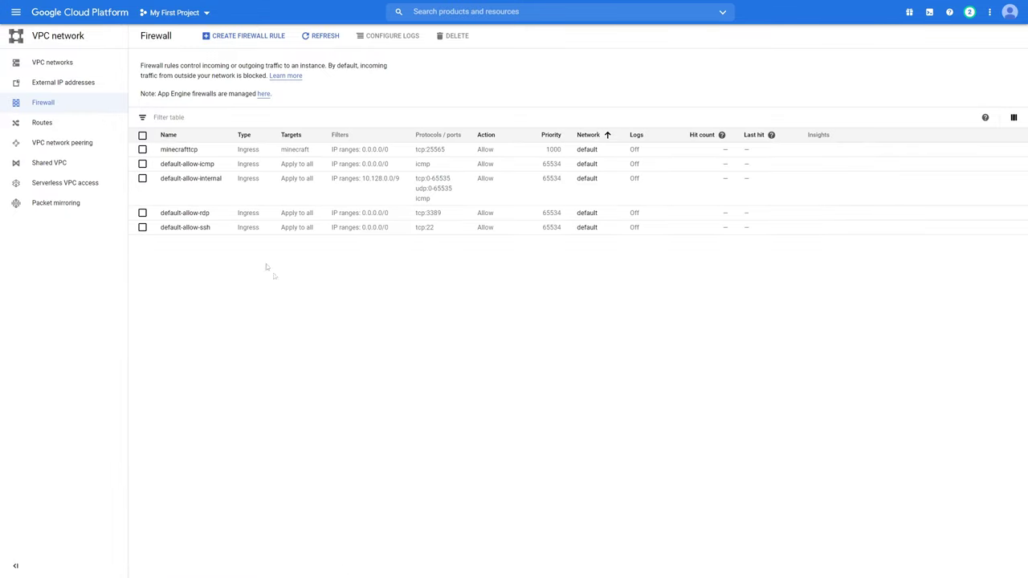
Step: Delete the existing firewall rule minecrafttcp and confirm the deletion
left_click(143, 149)
left_click(452, 36)
left_click(603, 320)
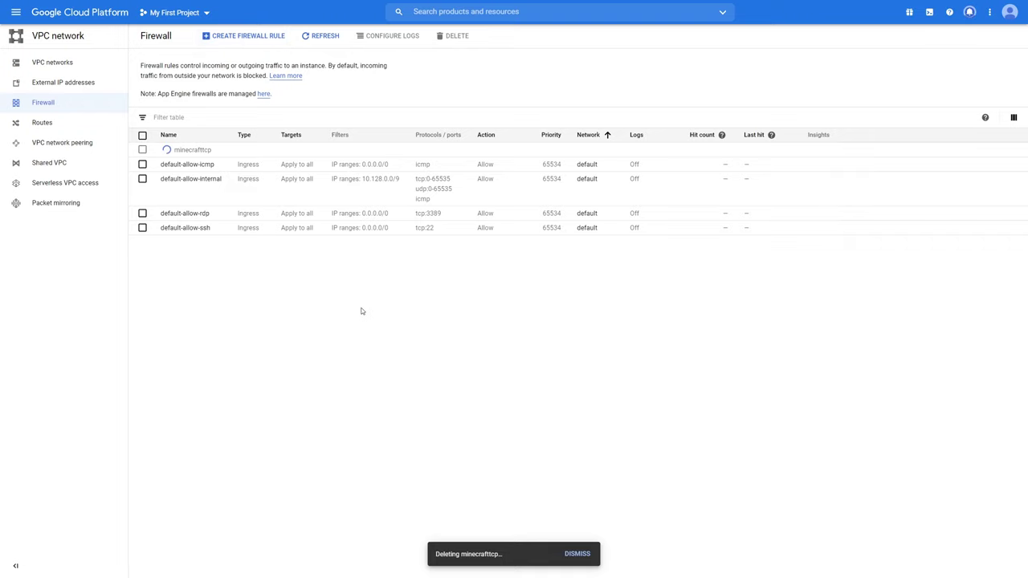
Step: Start a new firewall rule named minecraft, keeping the default network and priority 1000
left_click(239, 38)
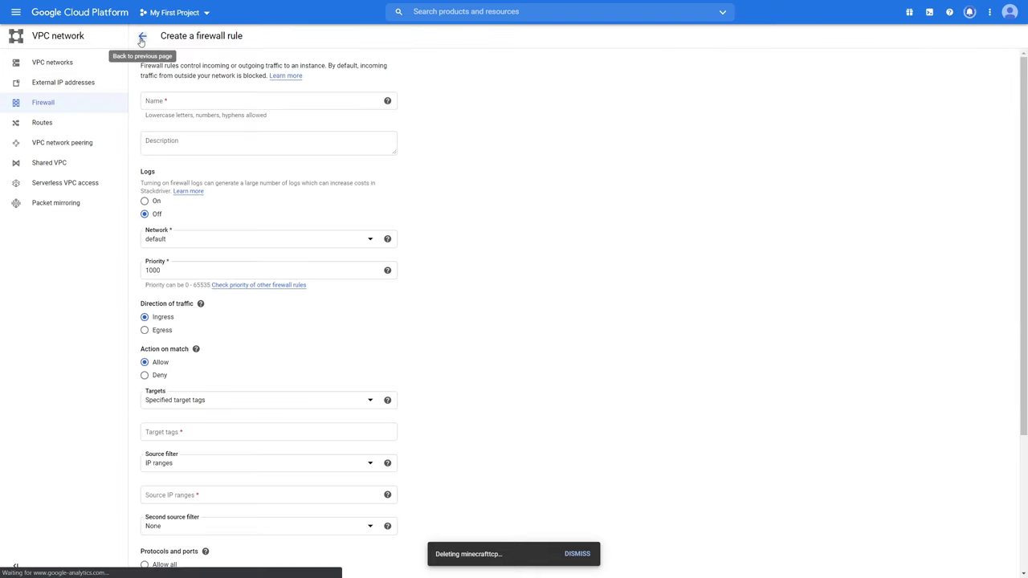
left_click(142, 35)
left_click(243, 36)
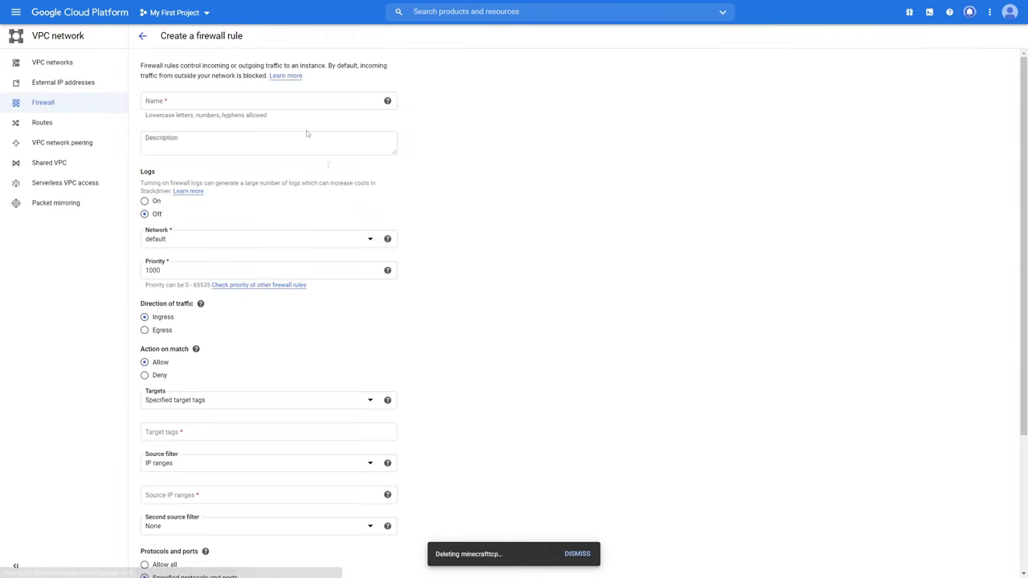
left_click(218, 102)
type("minecraft")
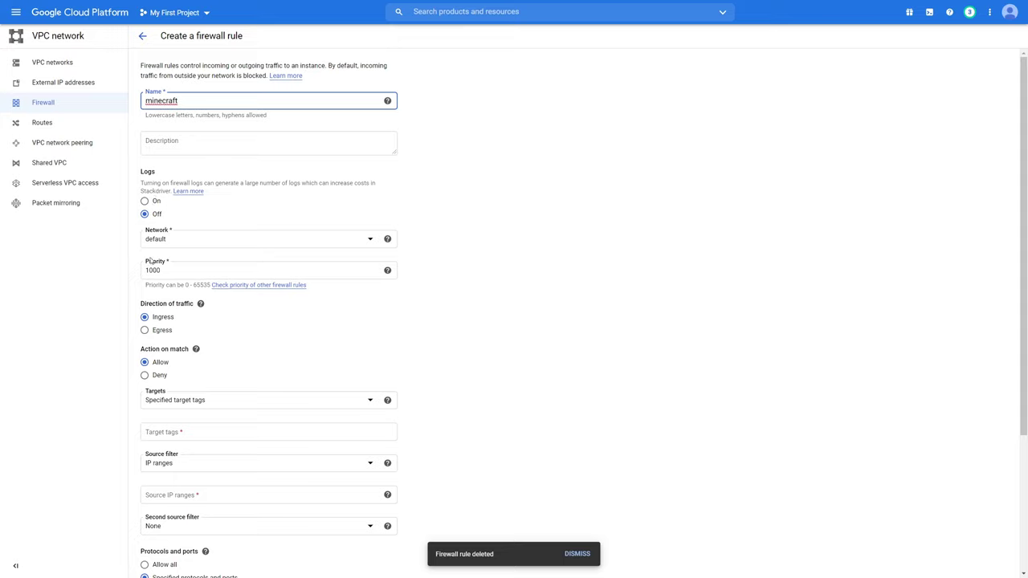
left_click(171, 241)
left_click(176, 273)
left_click(306, 277)
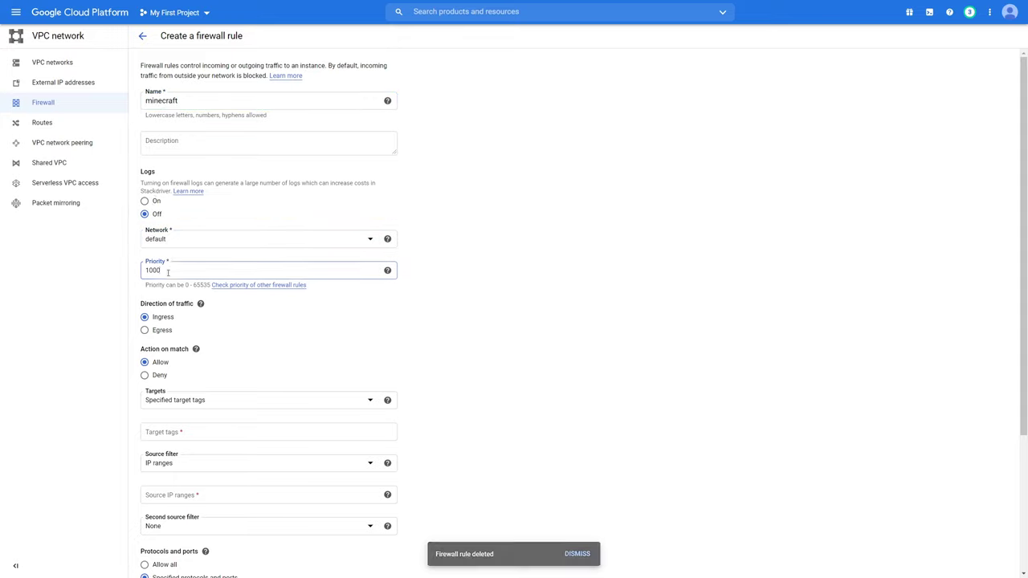
left_click(466, 351)
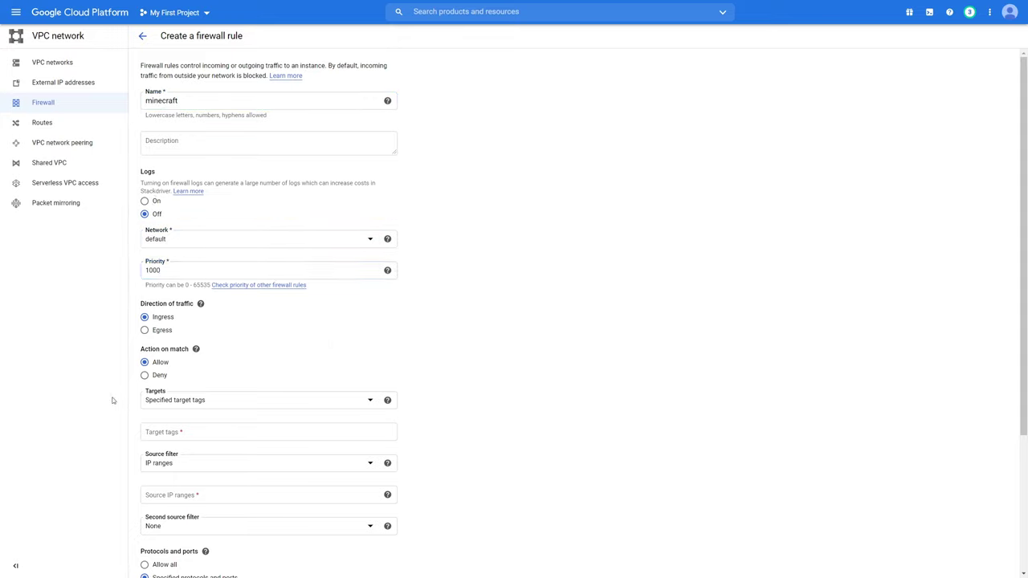
Step: Apply the firewall rule to specified target tags and add the target tag minecraft
left_click(211, 398)
left_click(201, 423)
left_click(180, 432)
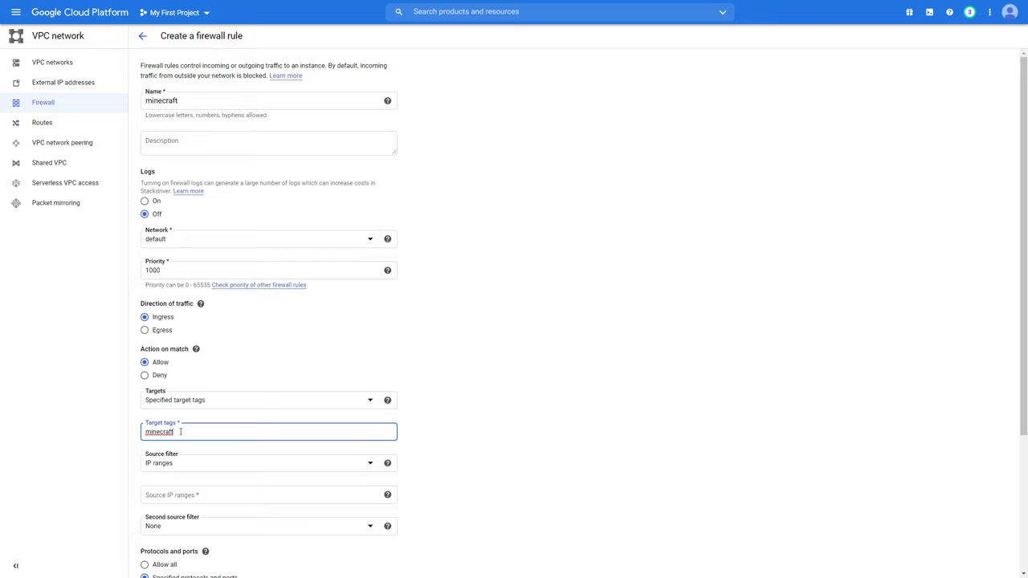
key("Return")
Step: Keep the source filter on IP ranges and add the source IP range 0.0.0.0/0
left_click(311, 466)
scroll(461, 422, "down", 3)
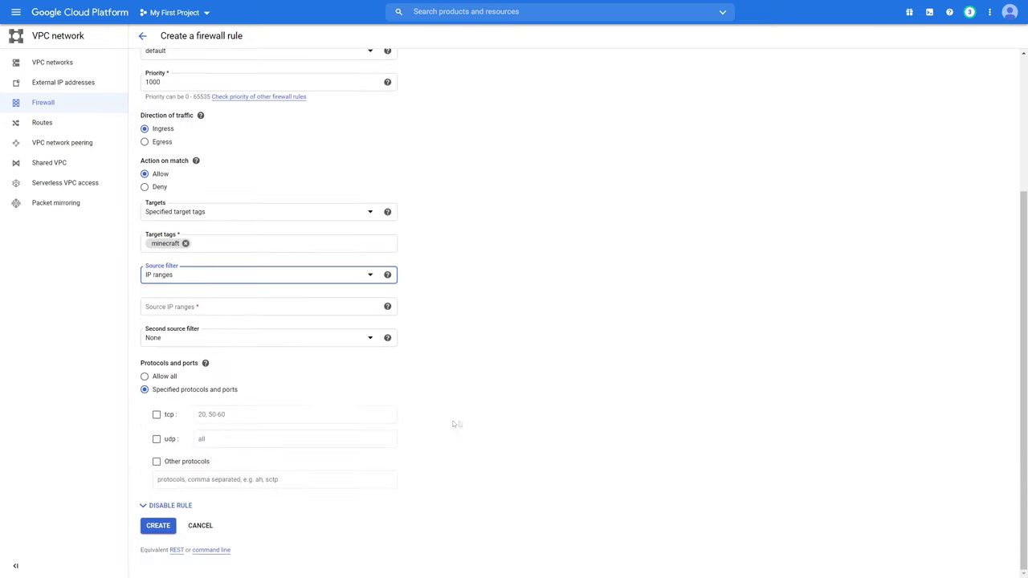
left_click(187, 312)
type("0.0.0.0/0")
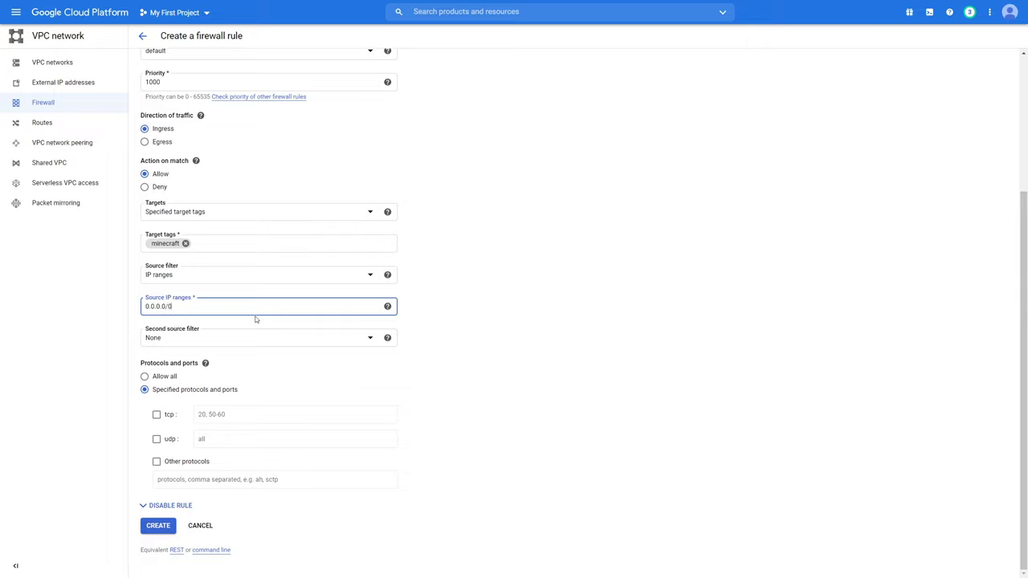
double_click(574, 367)
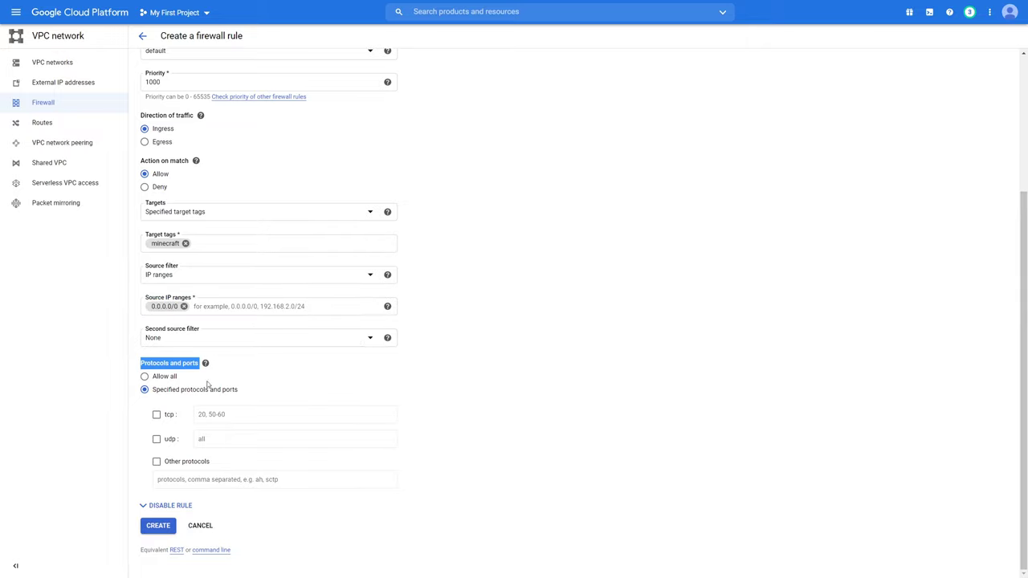
Step: Enable TCP among the firewall rule's specified protocols and set its port to 25565
left_click(255, 422)
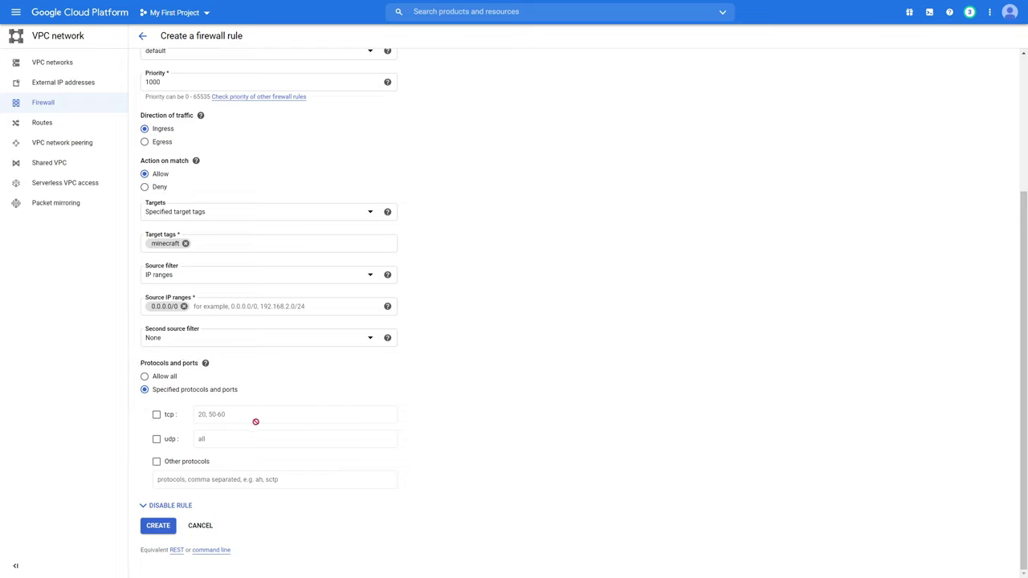
left_click(156, 415)
left_click(232, 417)
type("25565")
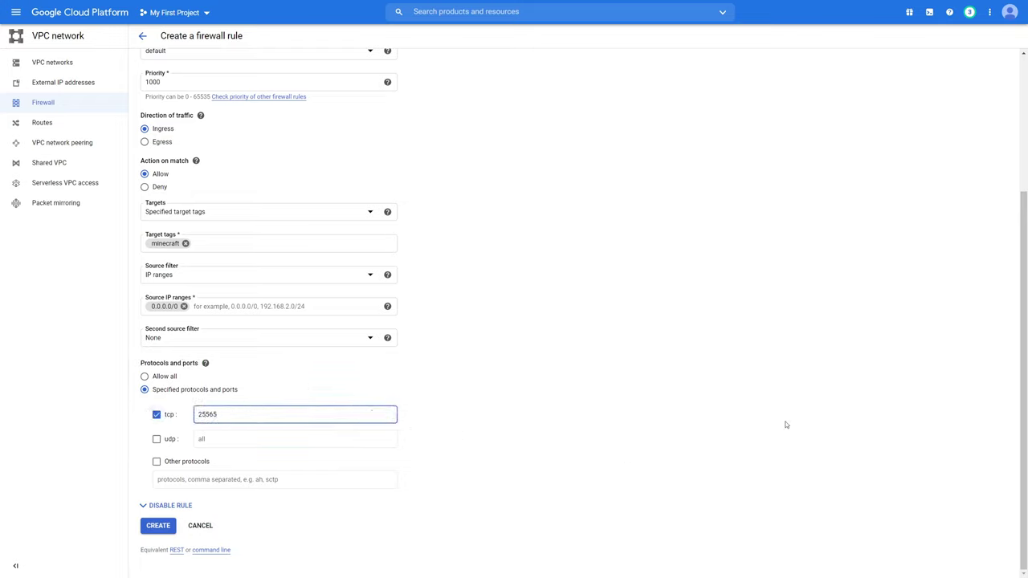
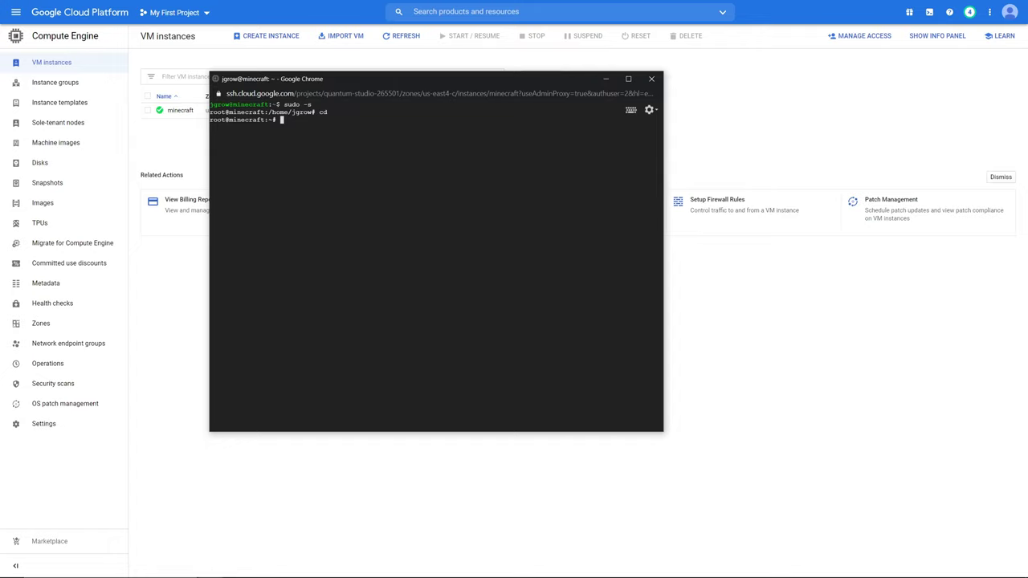
Step: Create a directory named minecraft in root's home folder and change into it
type("mkdir minecraft")
key("Return")
type("cd minecraft")
key("Return")
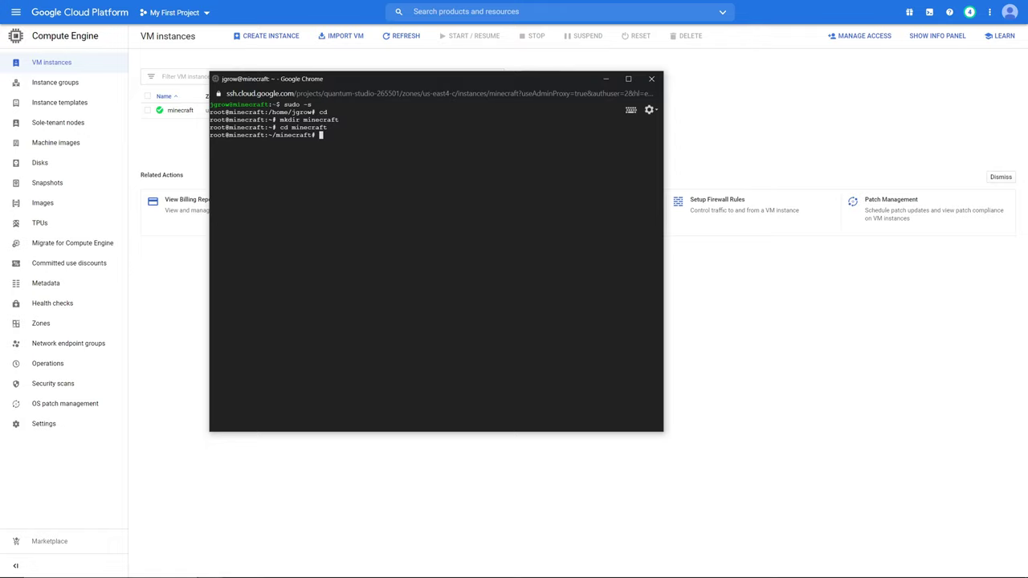
Step: Refresh the server's package lists with apt-get update
type("apt-get update")
key("Left")
key("Left")
key("Left")
key("Left")
key("Left")
key("Left")
key("Left")
key("Left")
key("Left")
key("Left")
key("Left")
key("Left")
key("Left")
key("Left")
key("Right")
key("Right")
key("Right")
key("Right")
key("Right")
key("Right")
key("Right")
key("End")
key("Return")
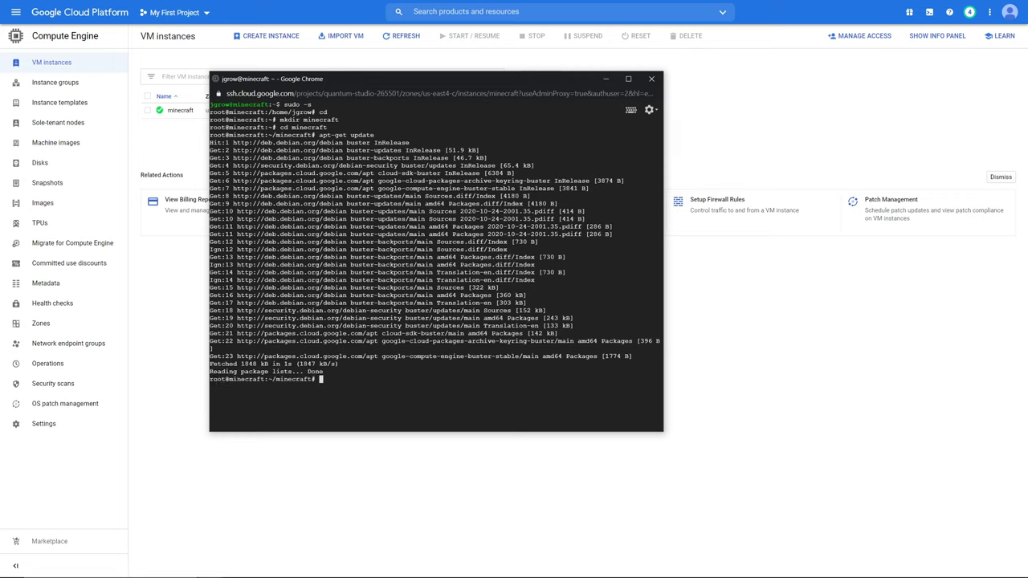
Step: Install the default-jre package with apt-get and accept the installation
type("apt-get install default-jre")
key("Return")
type("y")
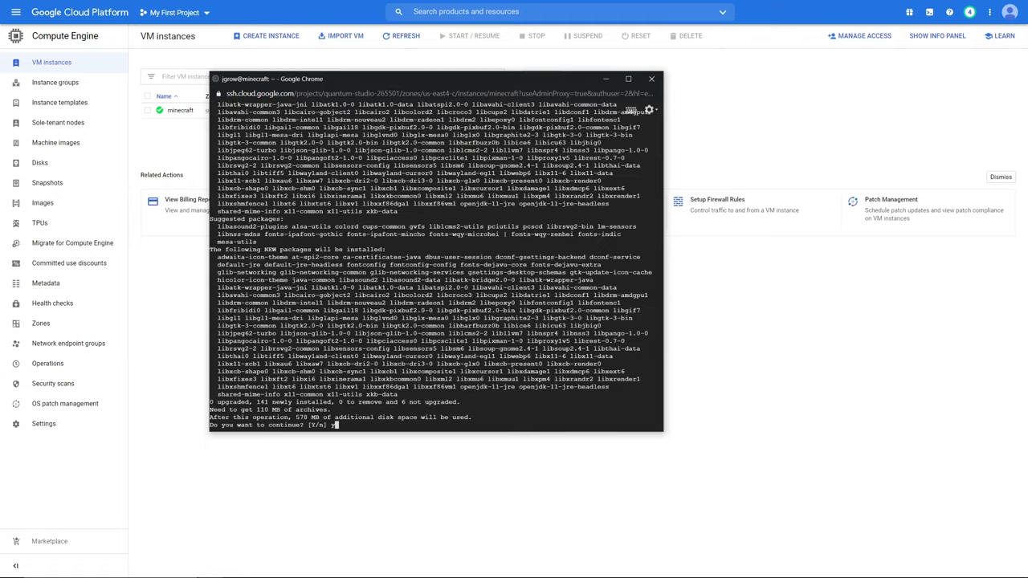
key("Return")
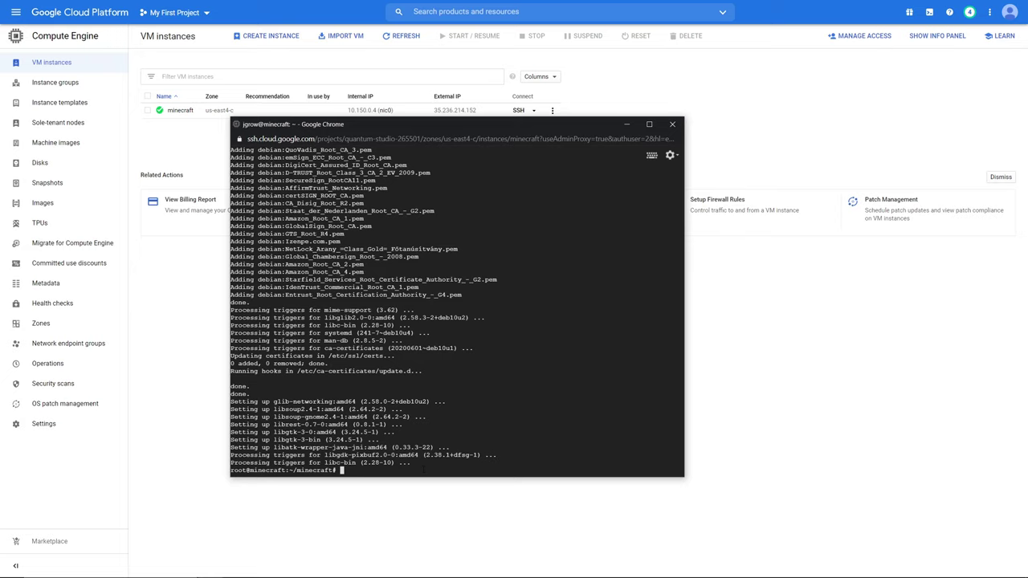
Step: Install the screen, unzip and wget packages with apt-get and accept the installation
type("apt-get install screen unzip wget")
key("Return")
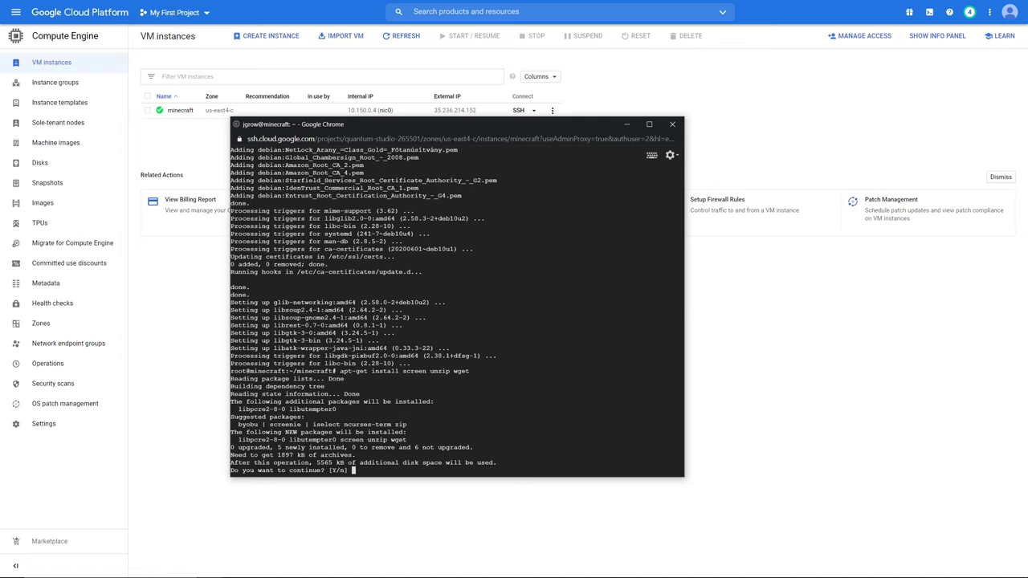
type("y")
key("Return")
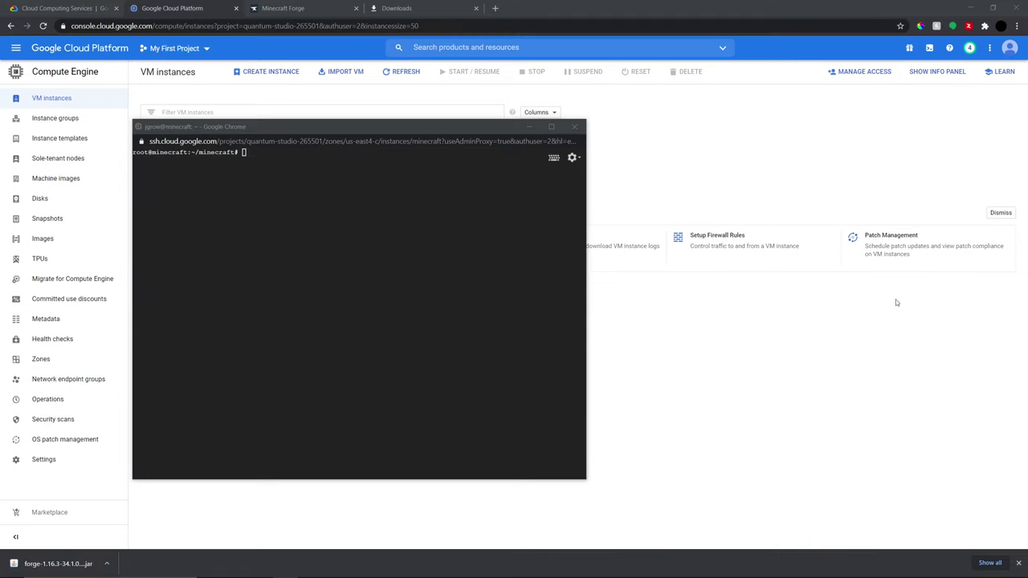
Step: Download the recommended Forge 1.16.3 - 34.1.0 installer from the Minecraft Forge page, skipping the advertisement and keeping the file
left_click(586, 289)
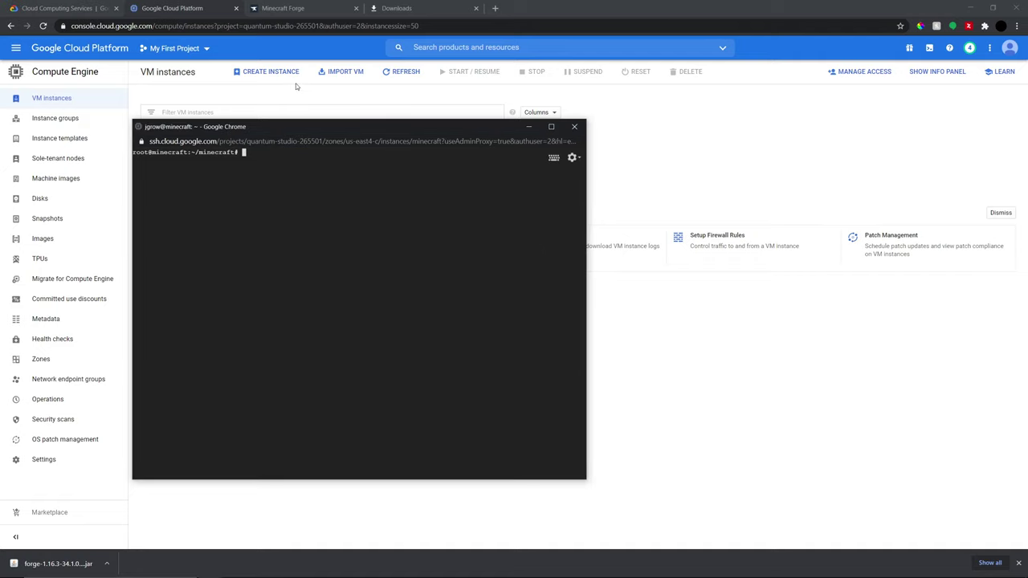
left_click(297, 10)
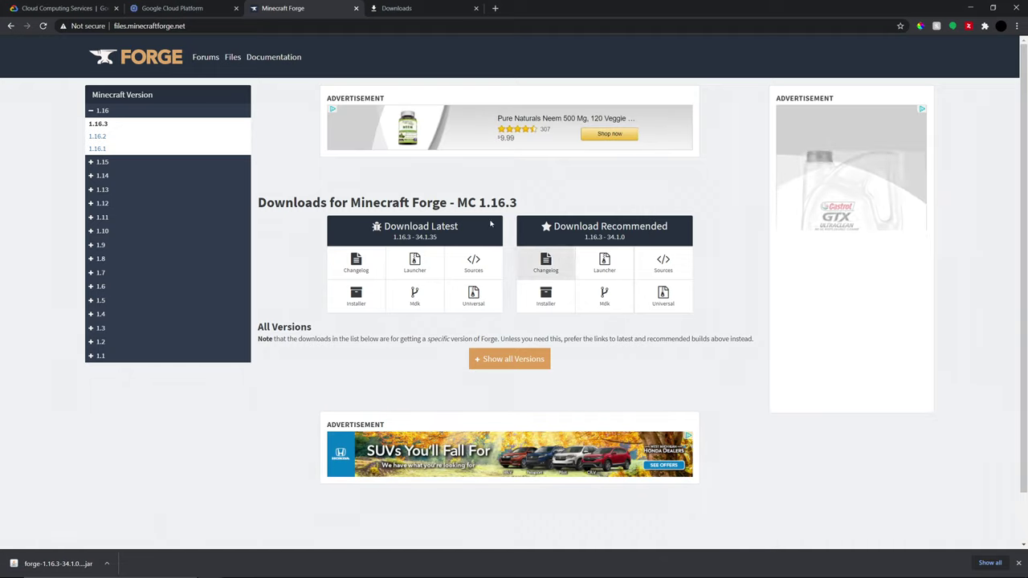
left_click_drag(458, 227, 383, 227)
left_click(383, 227)
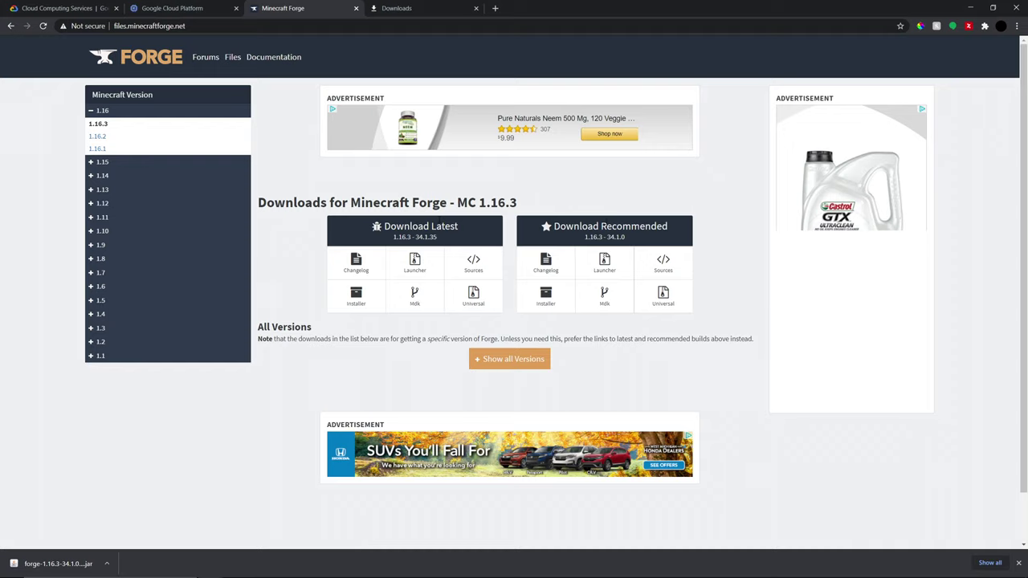
double_click(633, 226)
left_click(624, 237)
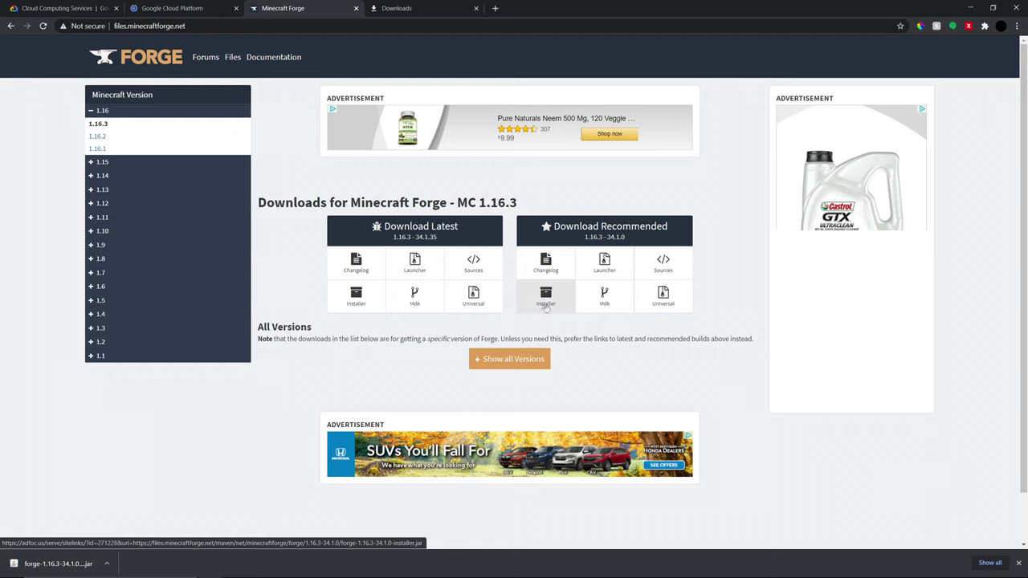
left_click(547, 299)
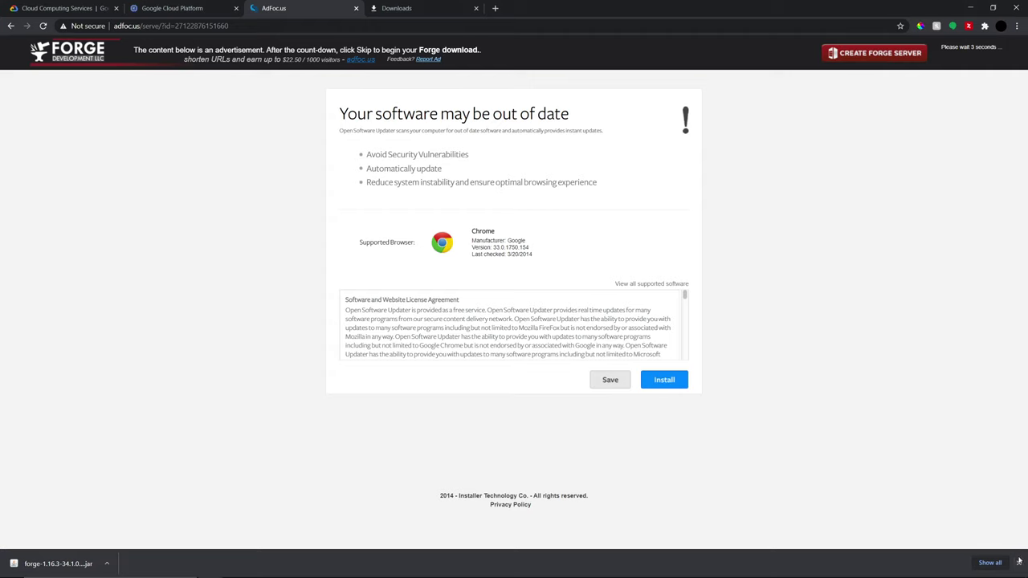
left_click(1018, 562)
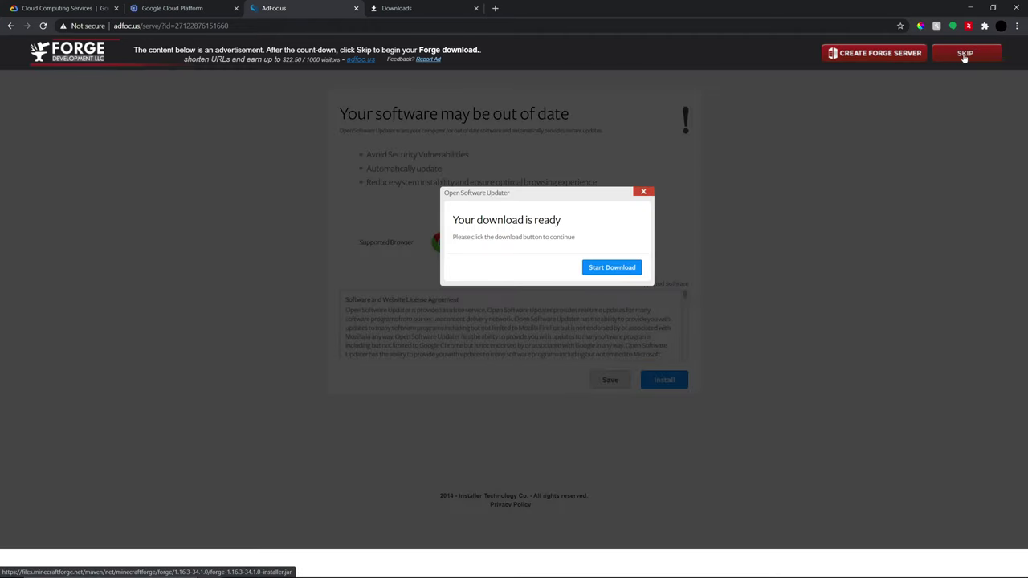
left_click(964, 55)
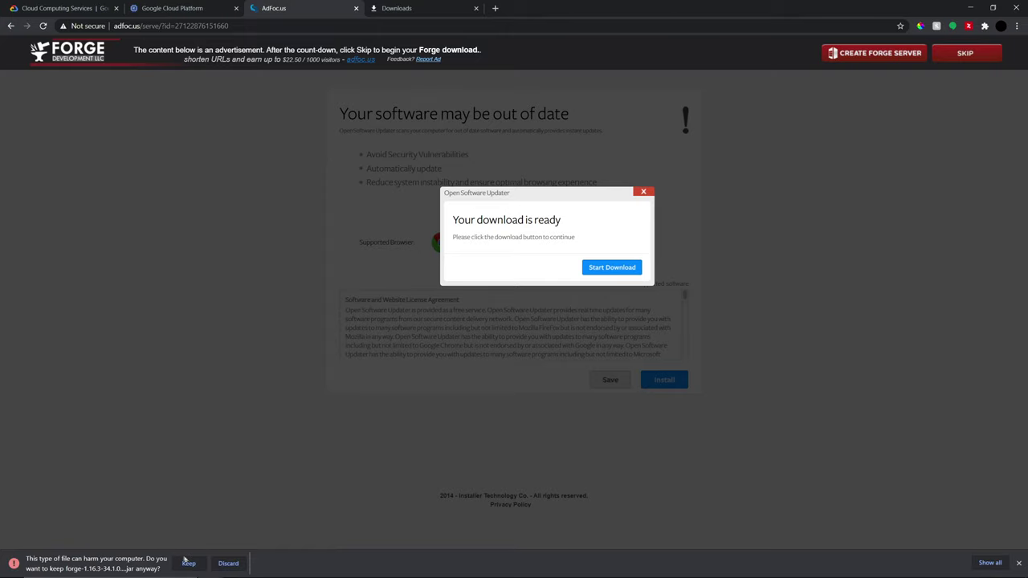
left_click(187, 563)
Step: Remove the canceled installer and the universal jar from the browser's download list, and copy the remaining installer's link address
left_click(411, 11)
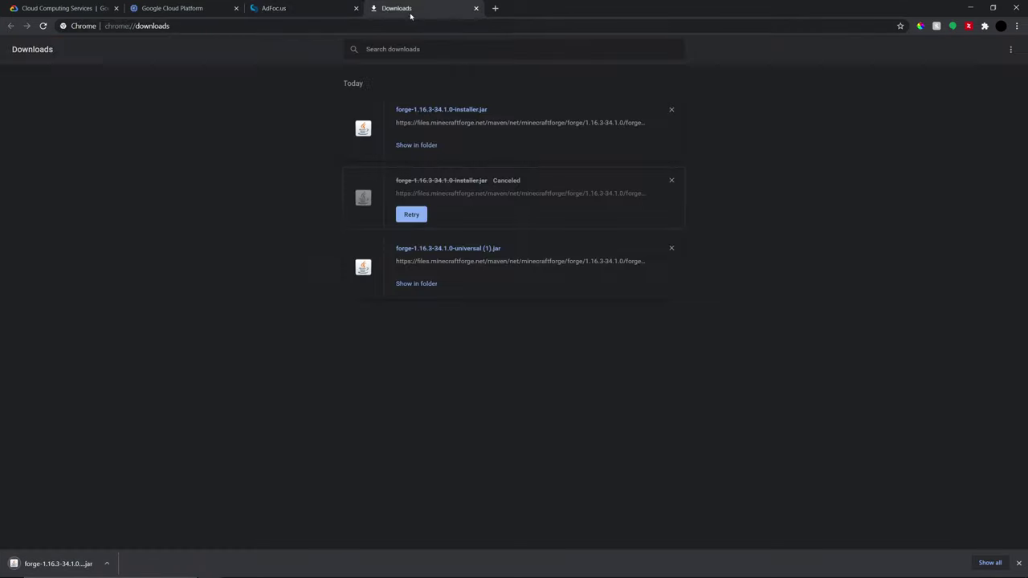
left_click(672, 180)
left_click(672, 180)
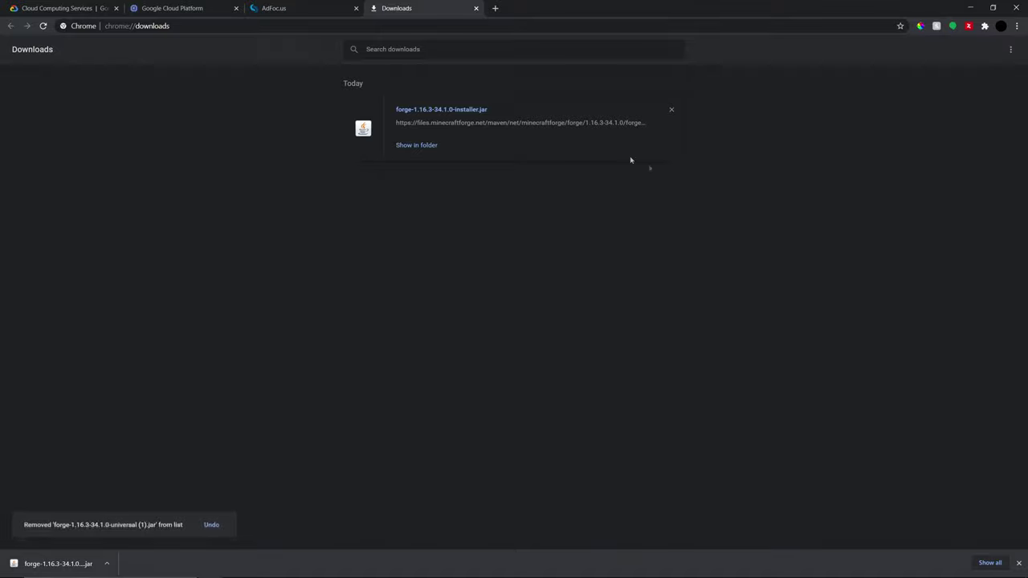
right_click(468, 127)
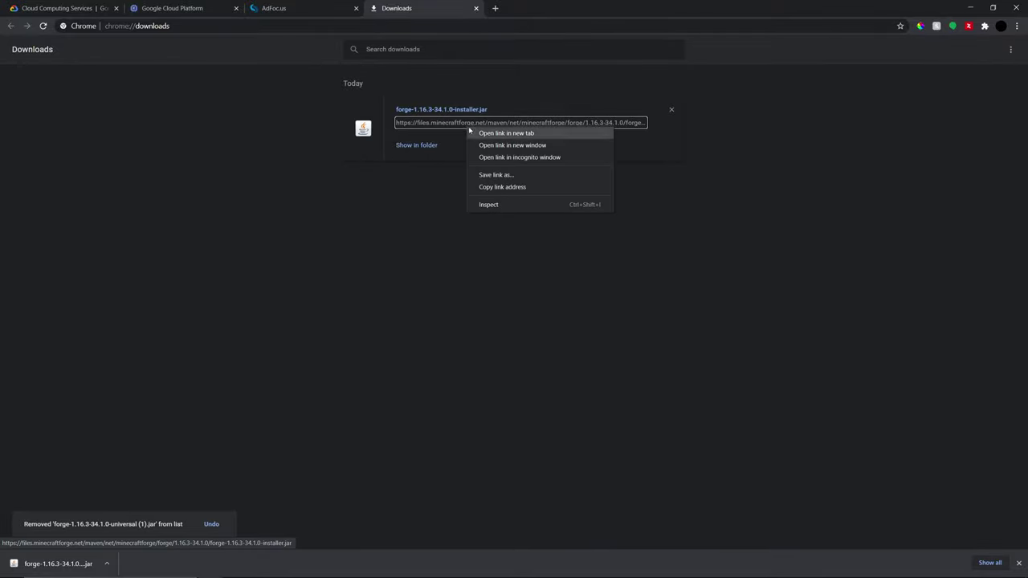
left_click(499, 187)
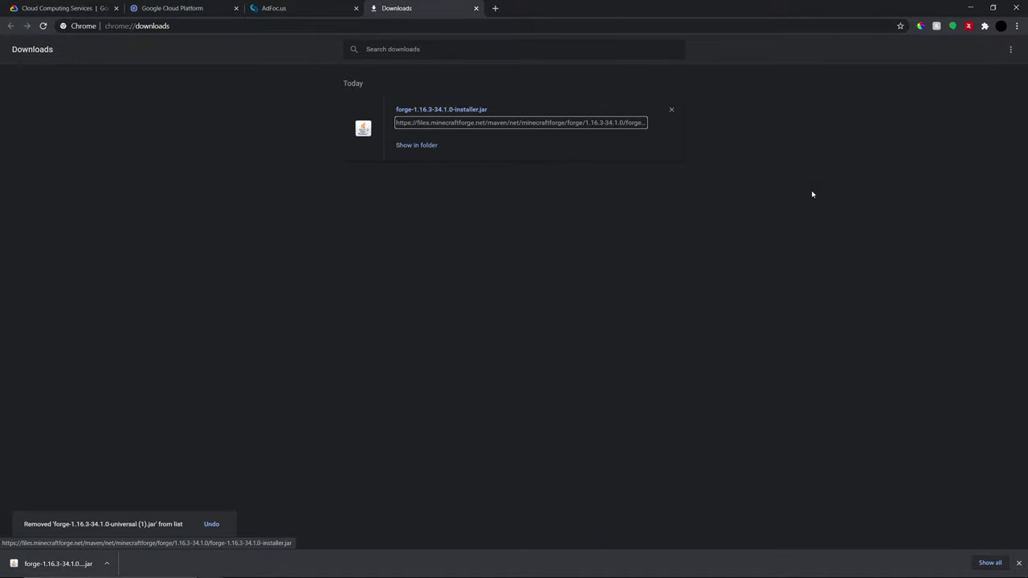
Step: Return to the SSH terminal and download the Forge installer onto the server with wget and the copied link
key("alt+Tab")
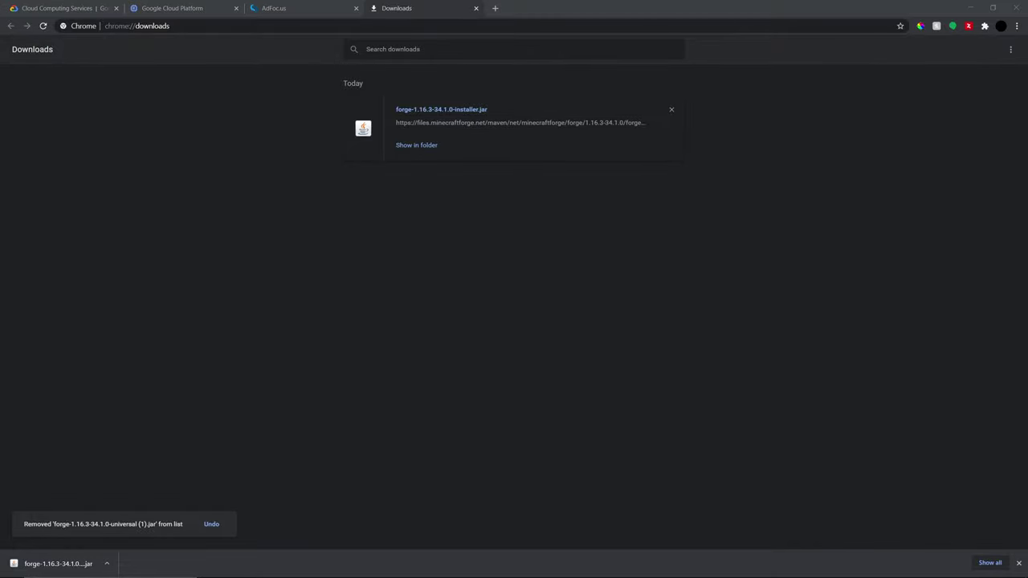
left_click_drag(314, 131, 283, 150)
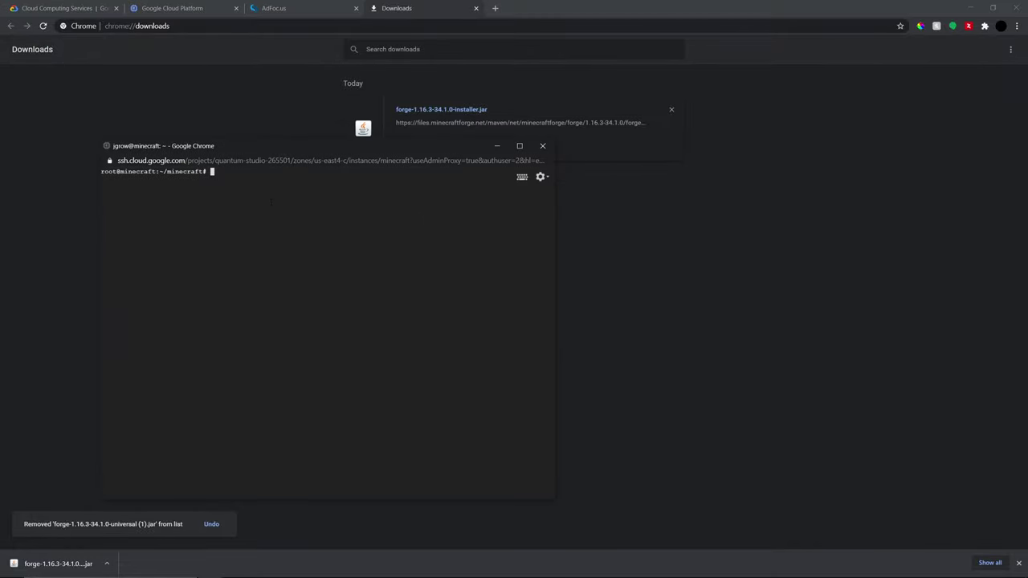
type("wget")
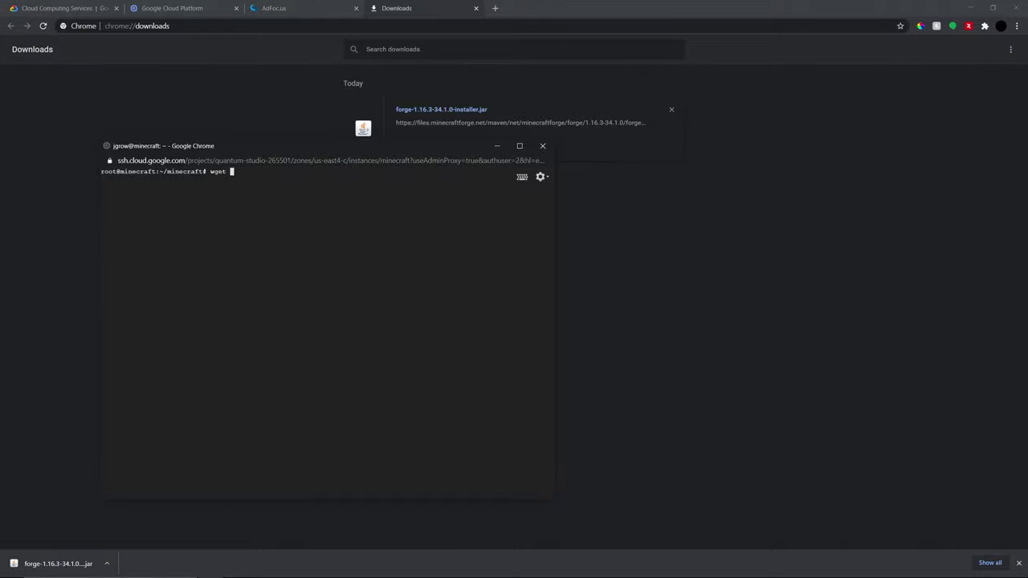
key("ctrl+v")
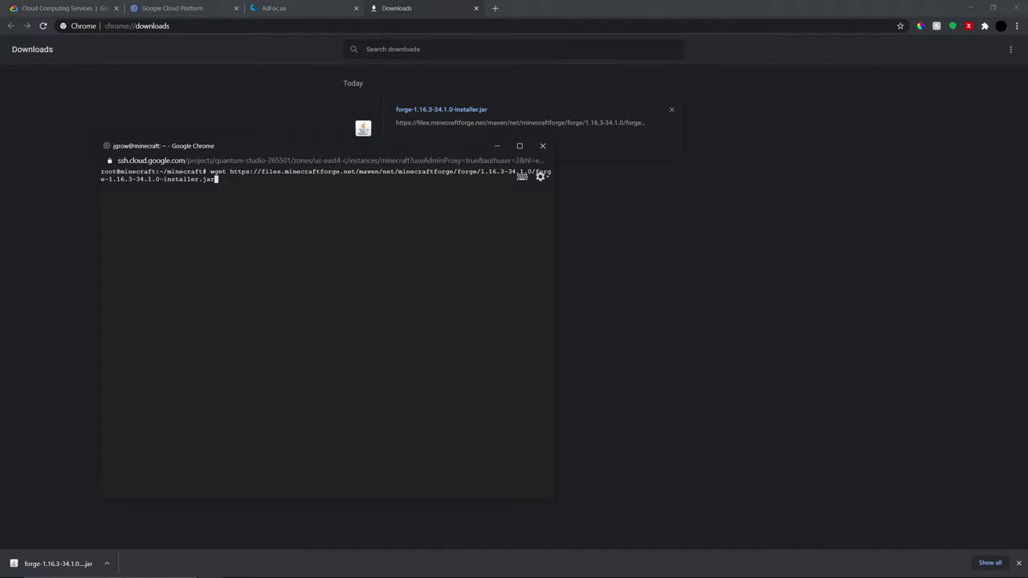
key("Return")
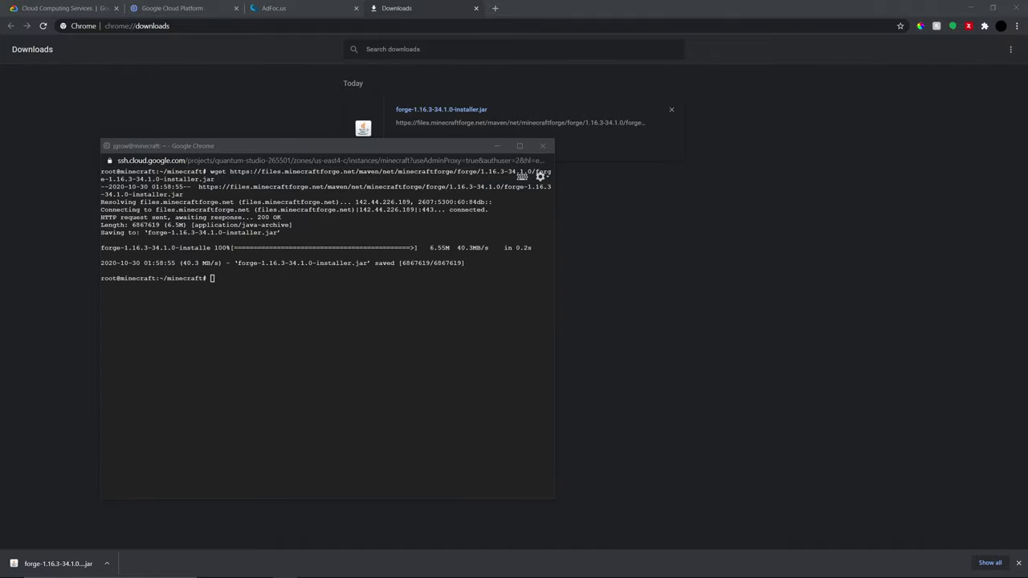
Step: Rename forge-1.16.3-34.1.0-installer.jar to forge.jar with mv and list the directory's contents
key("alt+Tab")
left_click_drag(369, 262, 238, 263)
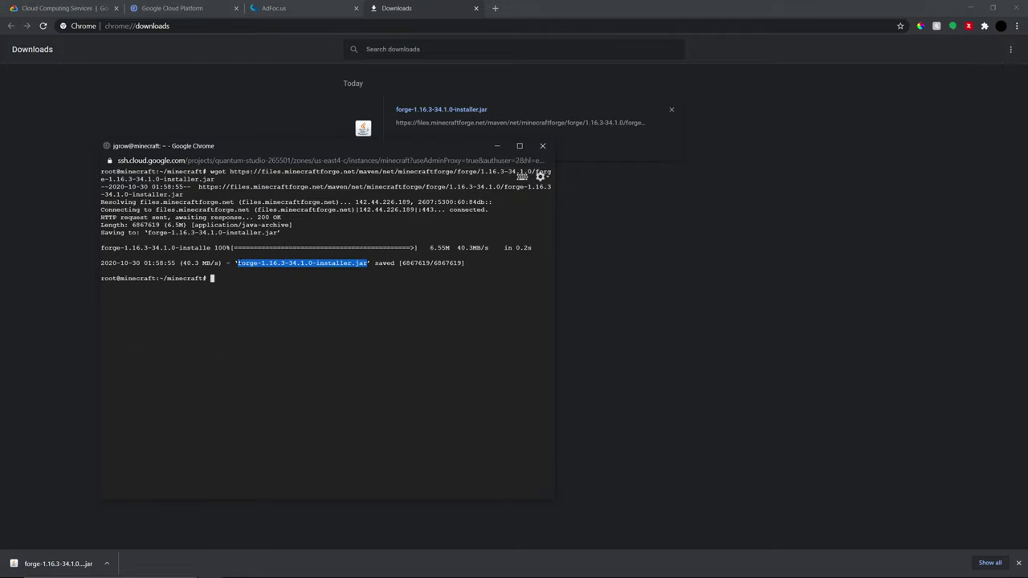
left_click(278, 279)
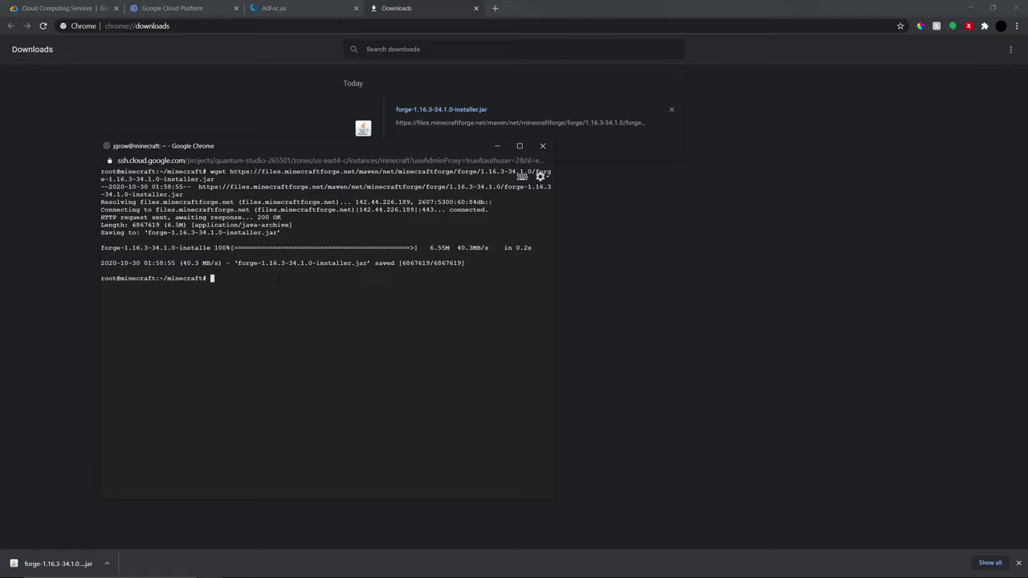
type("mv ")
type("f")
key("Tab")
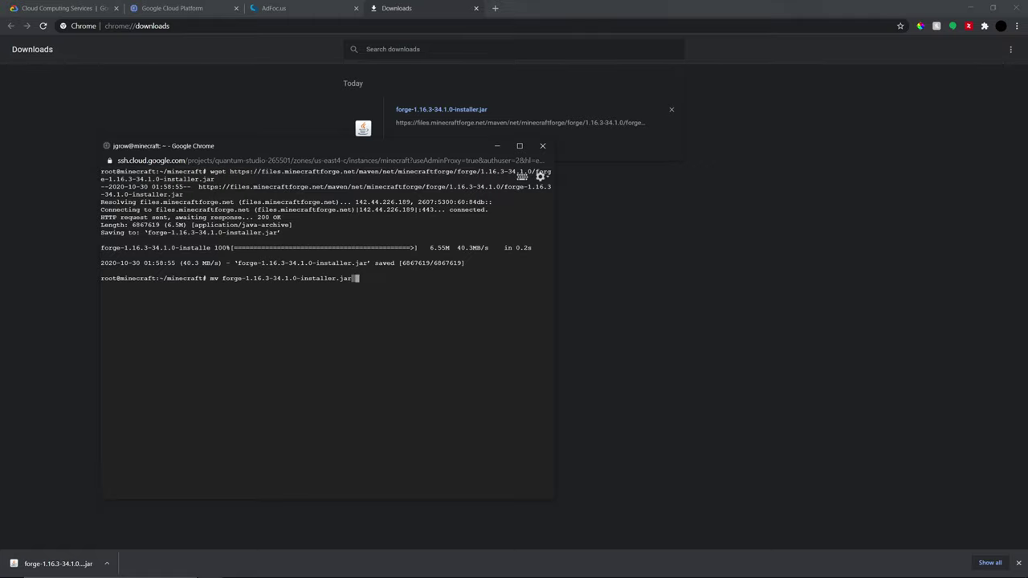
type("forge.jar")
key("Return")
type("ls")
key("Return")
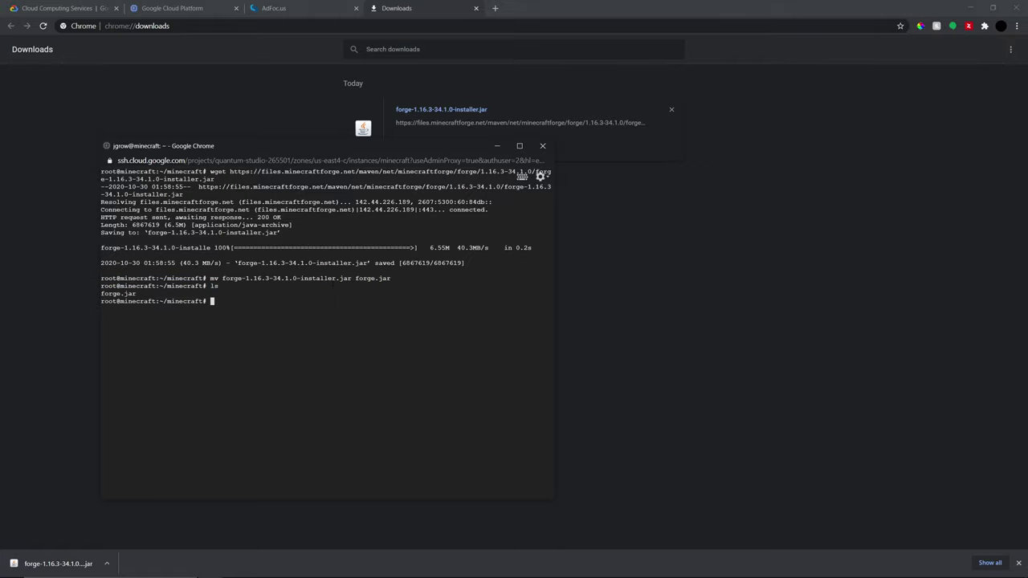
Step: Begin a java command with the option -jre at the server prompt
type("java -jre")
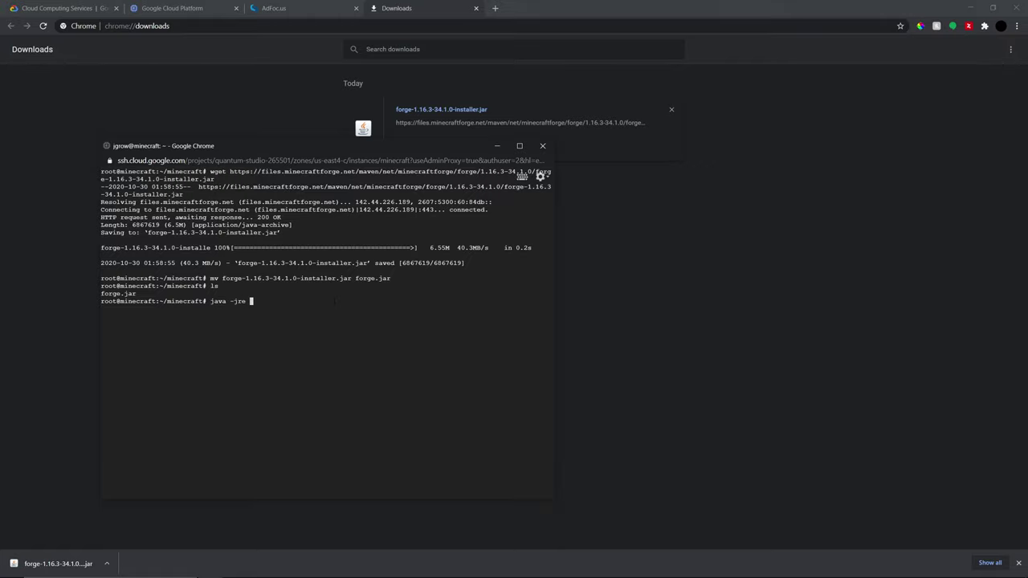